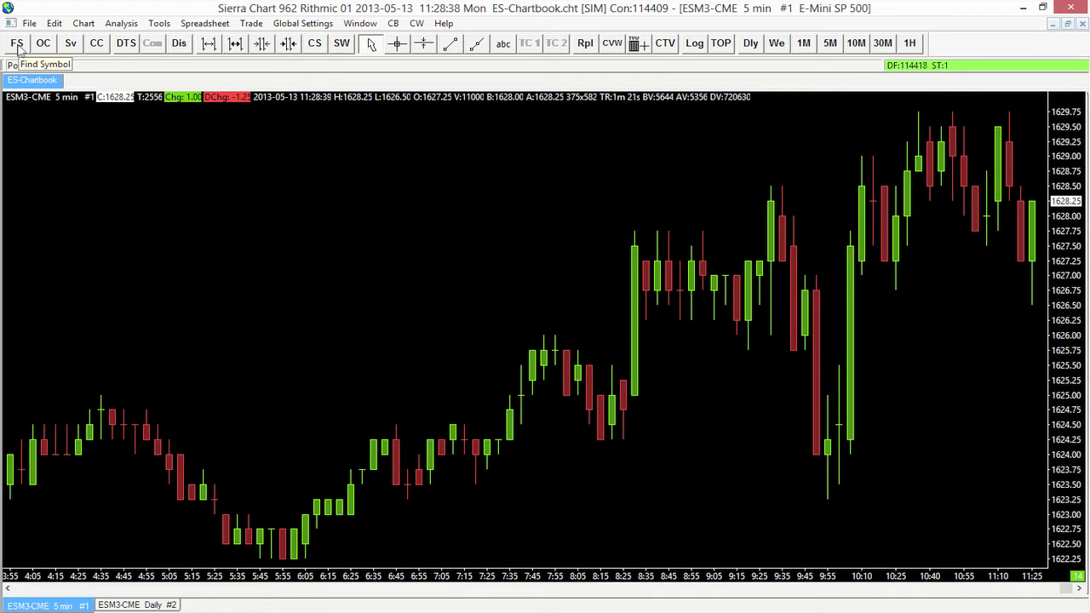
Return to the Pointer tool and switch the ESM3 chart to 1-minute bars with the 1M button
click(398, 44)
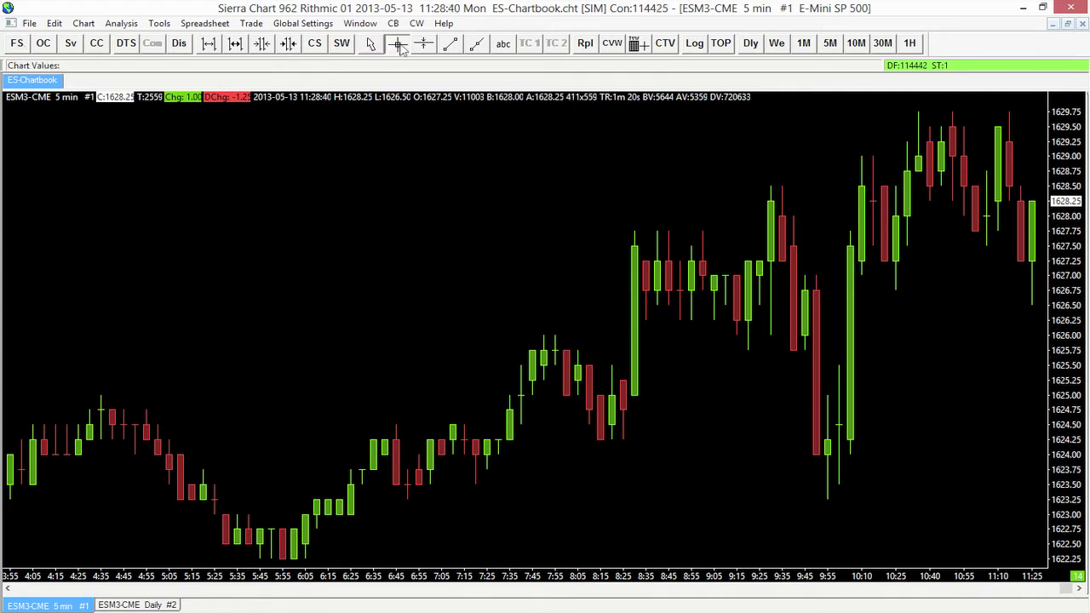
click(372, 43)
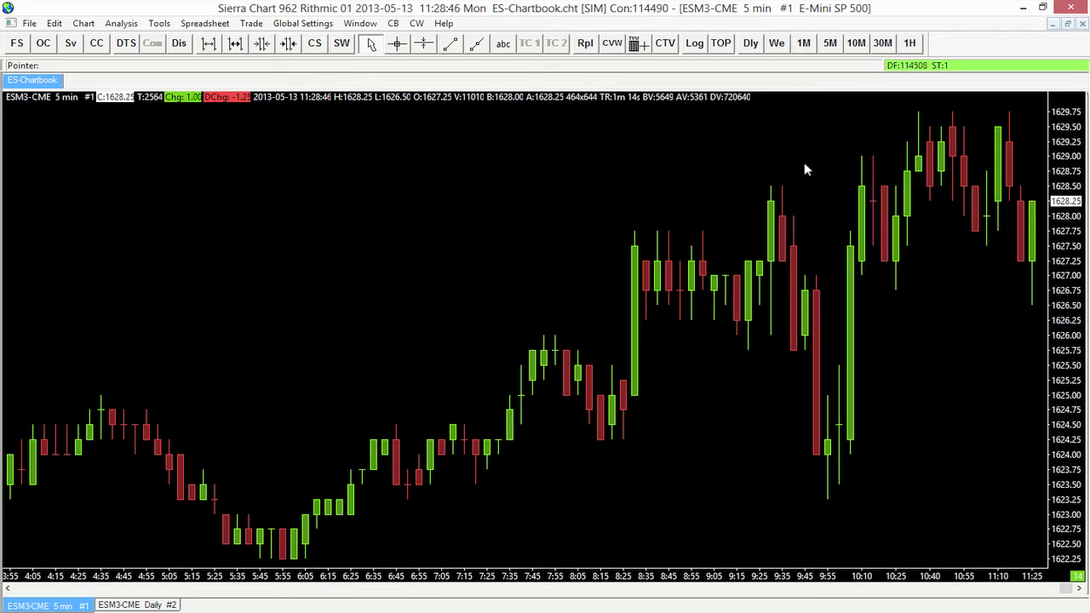
click(804, 44)
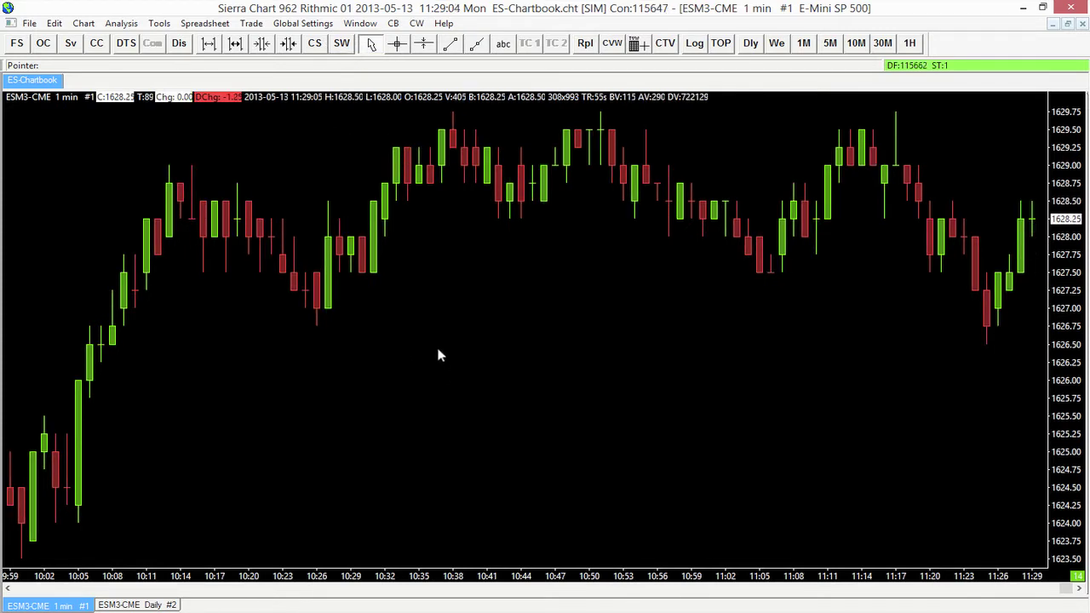
Turn on ToolBar 2 from Window > ToolBars to add a second toolbar row
click(368, 25)
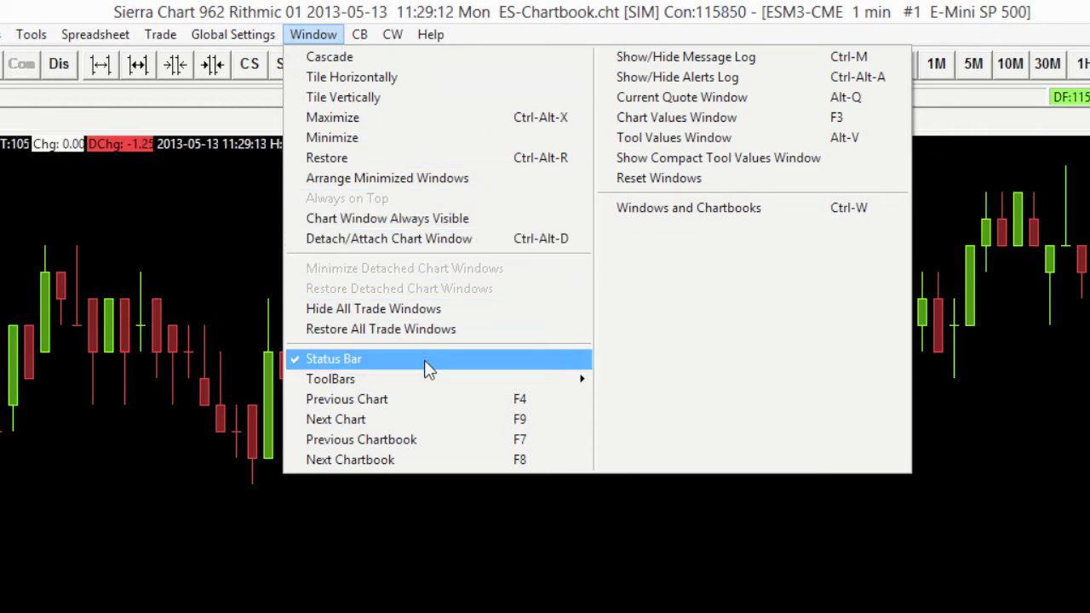
mouse_move(423, 376)
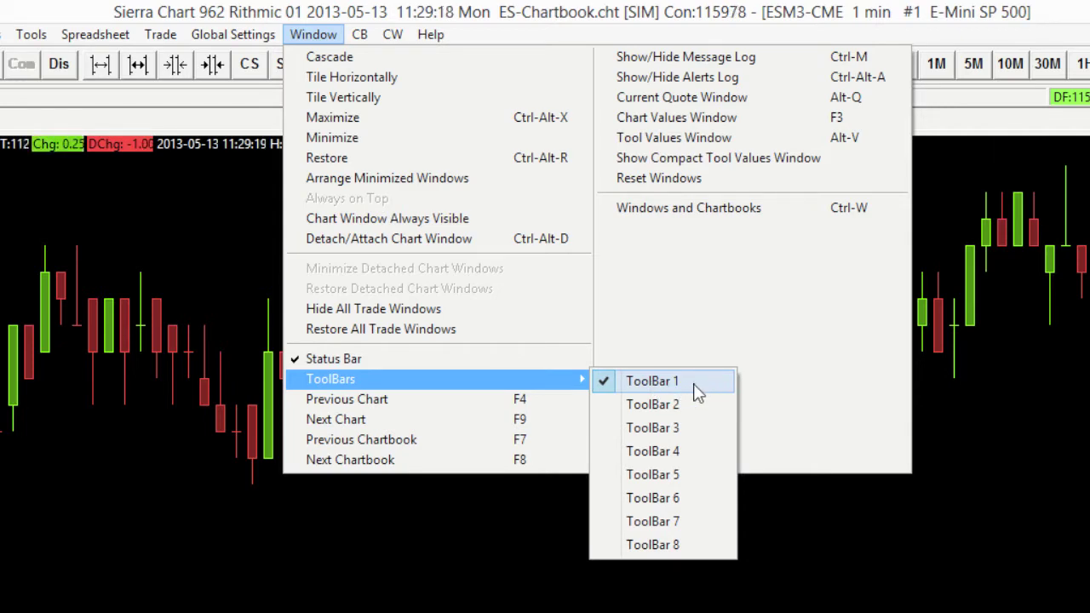
click(30, 34)
key(Escape)
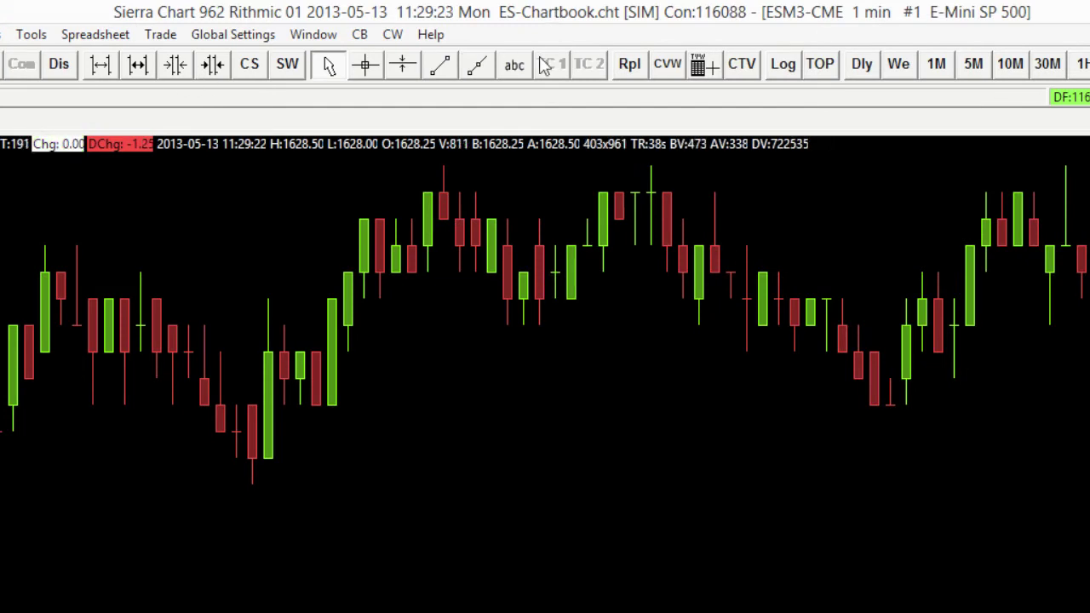
click(312, 35)
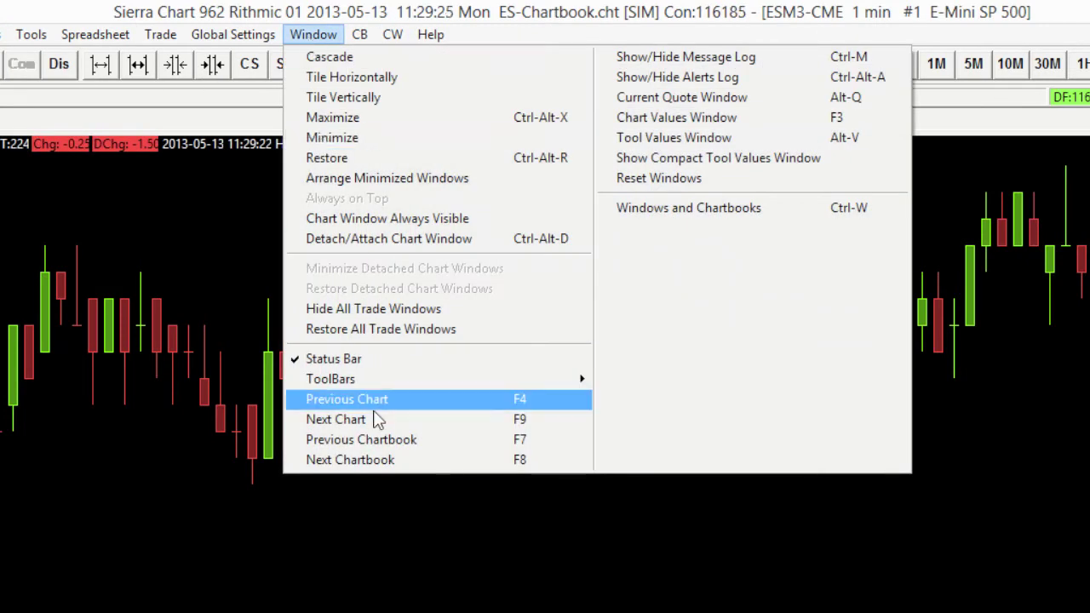
mouse_move(397, 389)
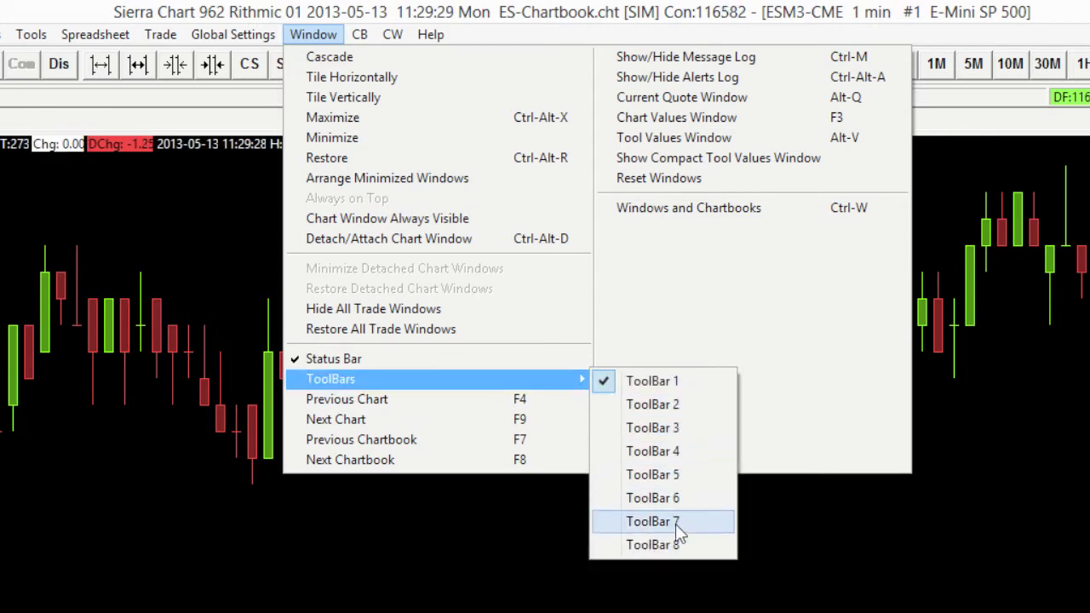
click(699, 419)
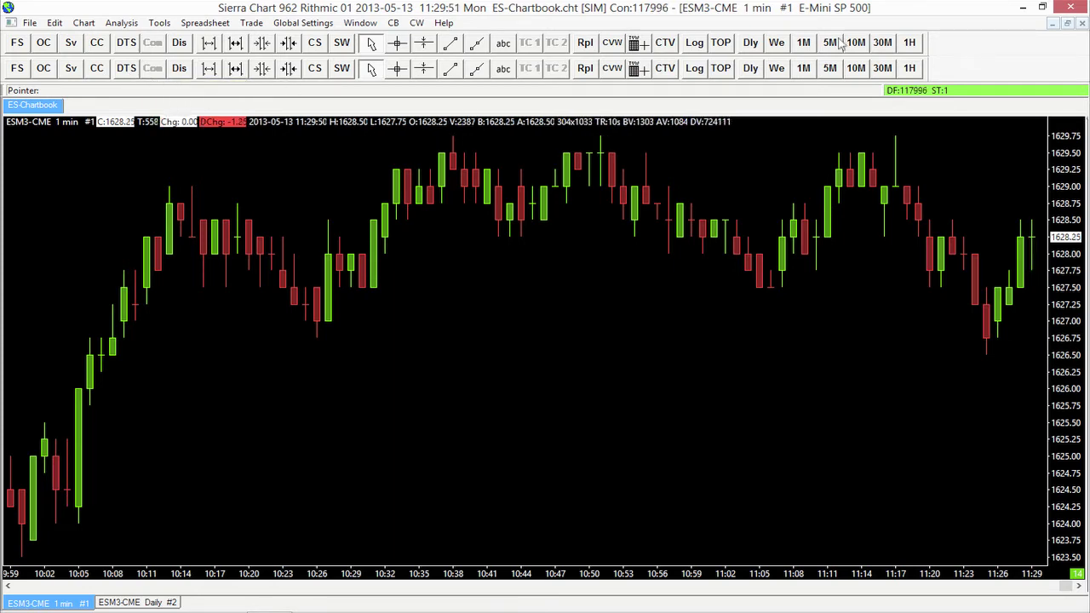
Hide ToolBar 2 through Window > ToolBars
click(361, 24)
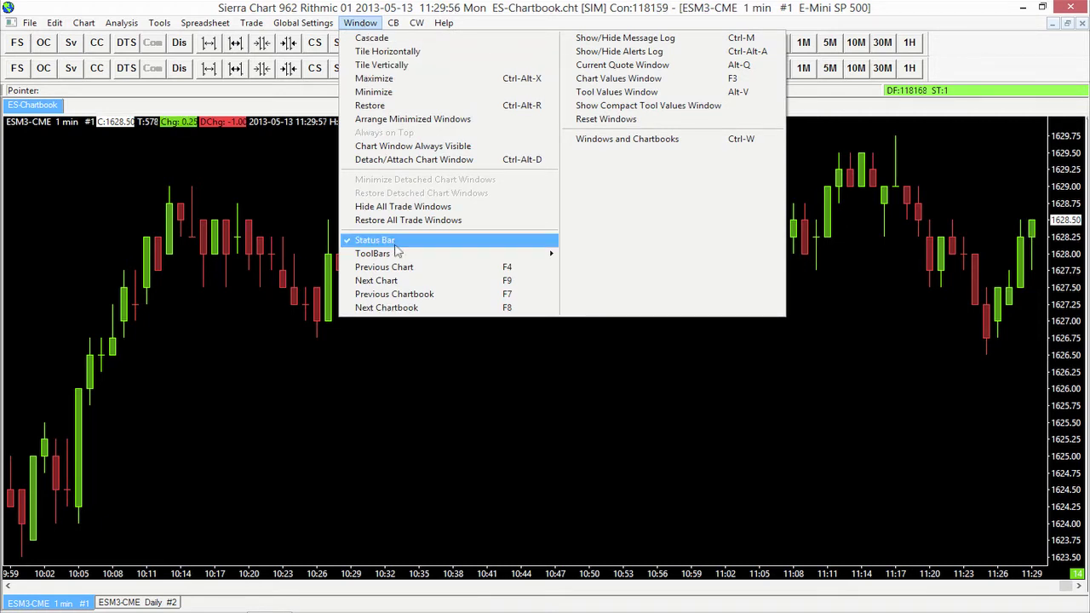
mouse_move(418, 254)
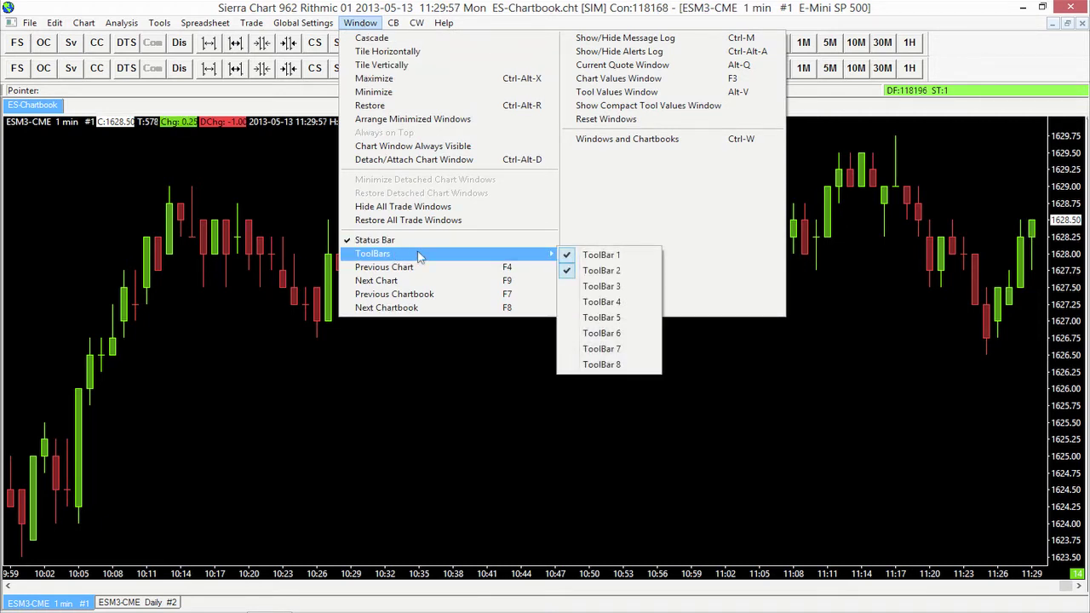
click(596, 271)
Show ToolBar 3 and dock it at the right end of the main toolbar
click(362, 23)
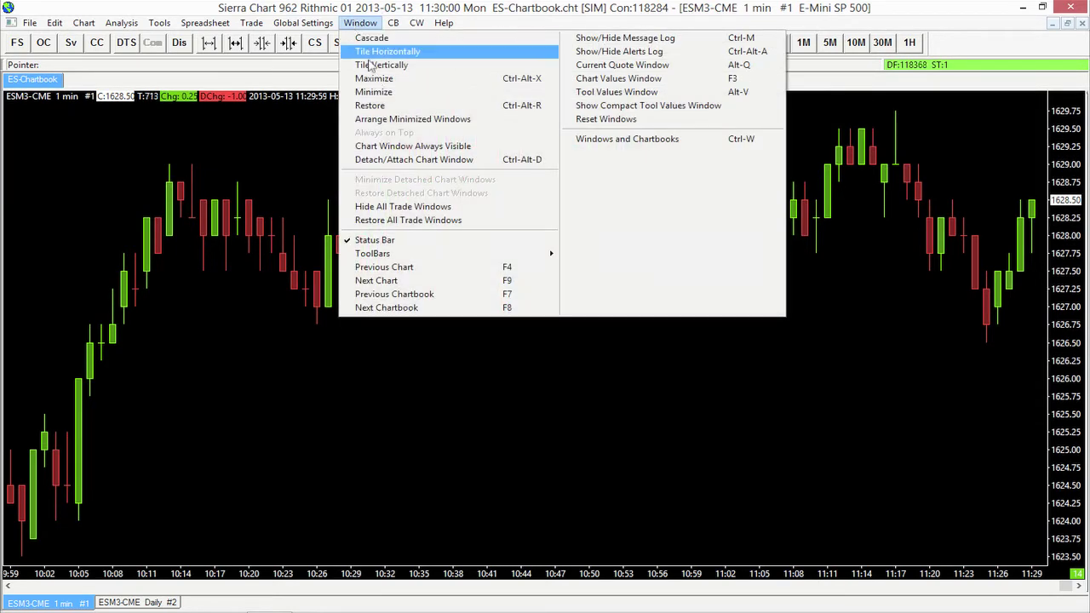
mouse_move(404, 258)
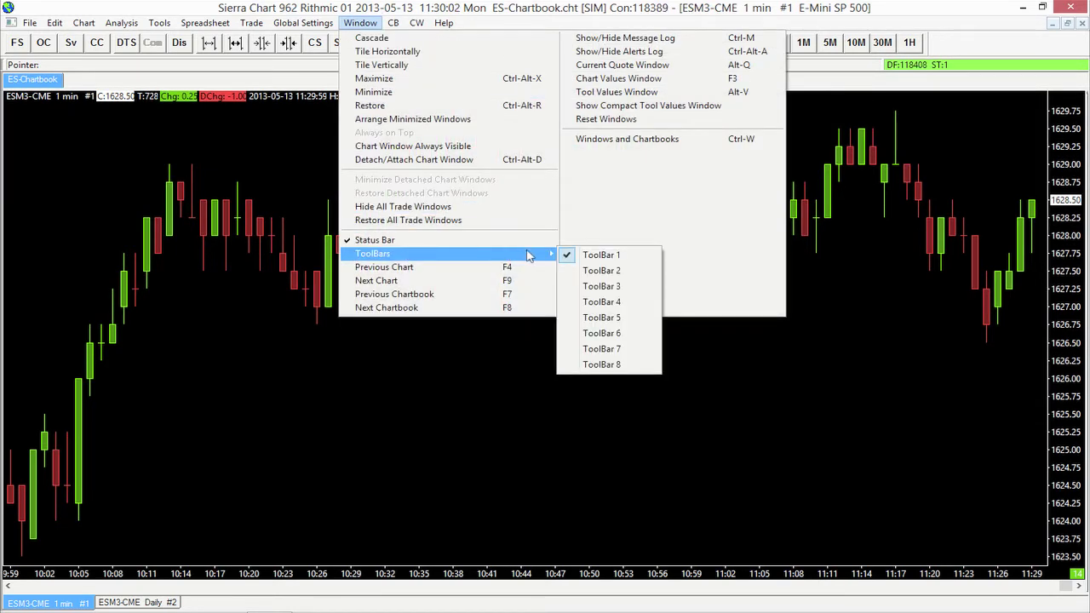
click(638, 290)
drag(458, 112, 140, 128)
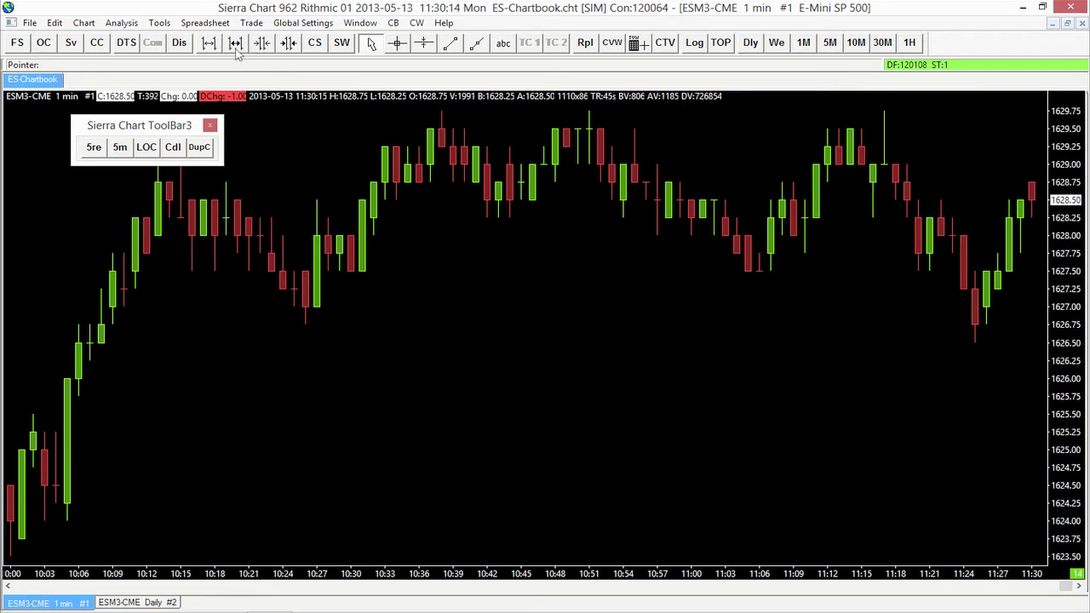
drag(136, 130, 606, 145)
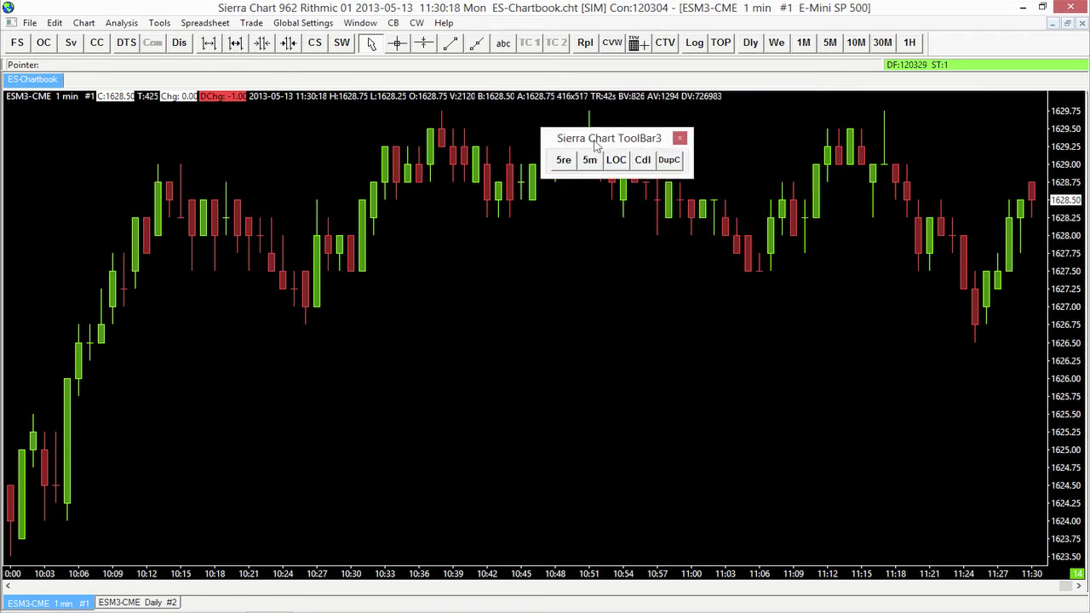
drag(596, 146, 981, 37)
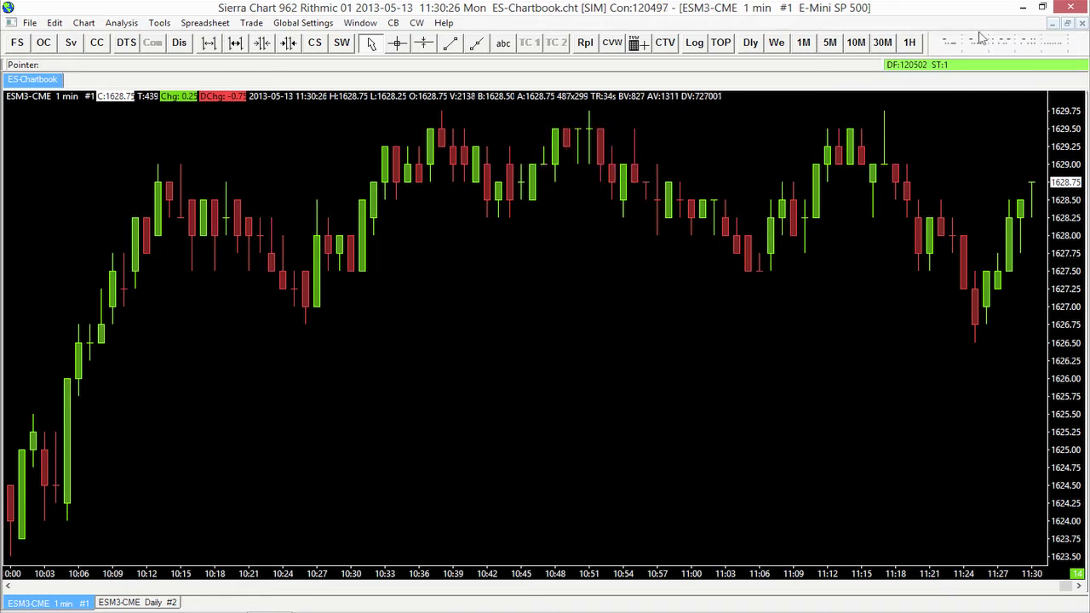
Try 5-renko, 5m, LOC and Cdl views, finishing on 5-minute line on close
click(949, 41)
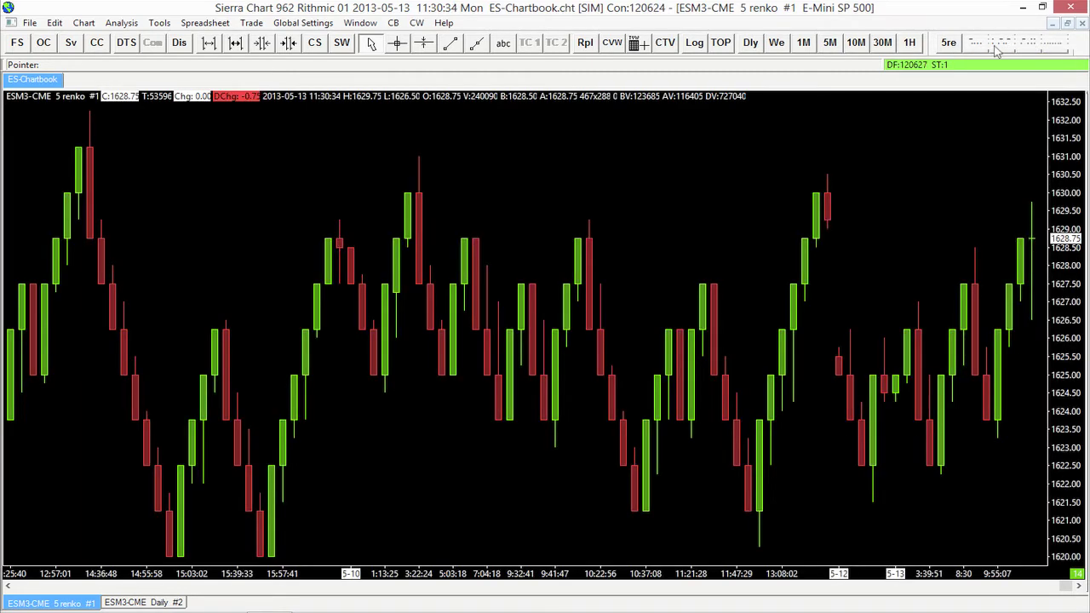
click(984, 44)
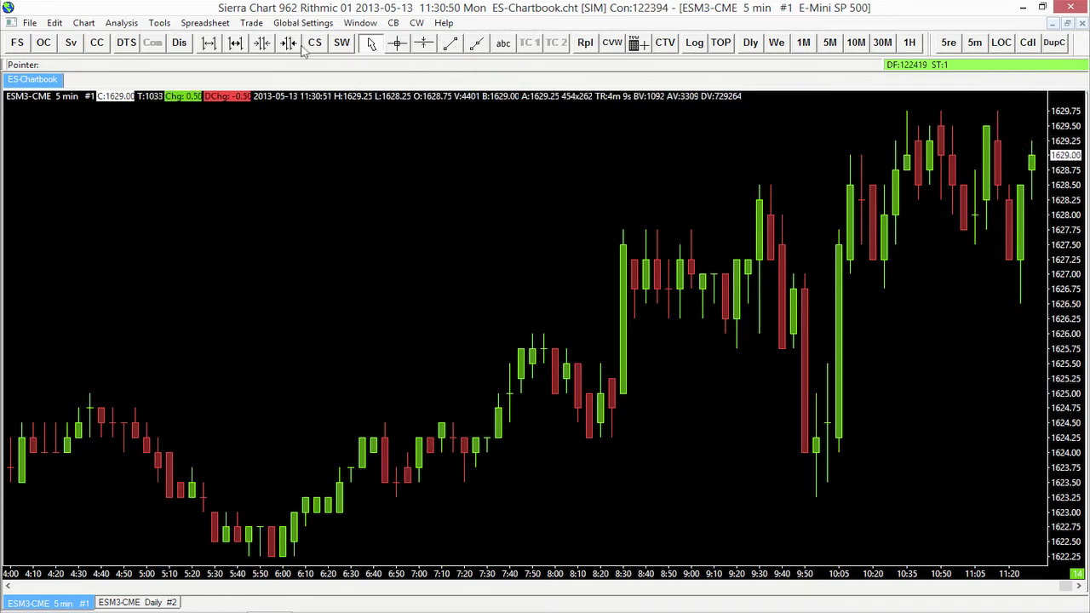
click(1002, 51)
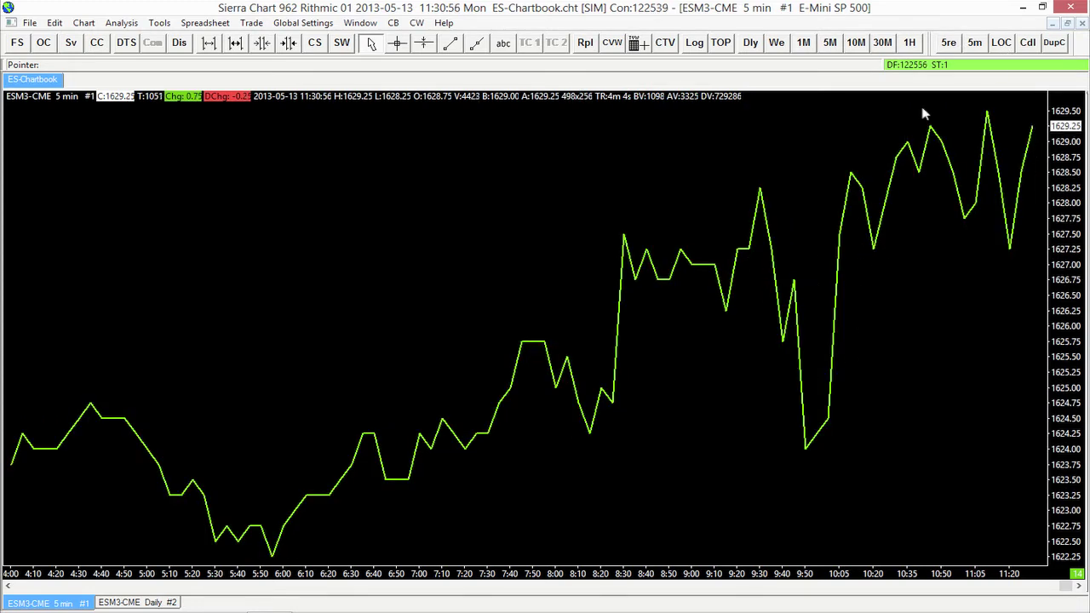
click(1026, 51)
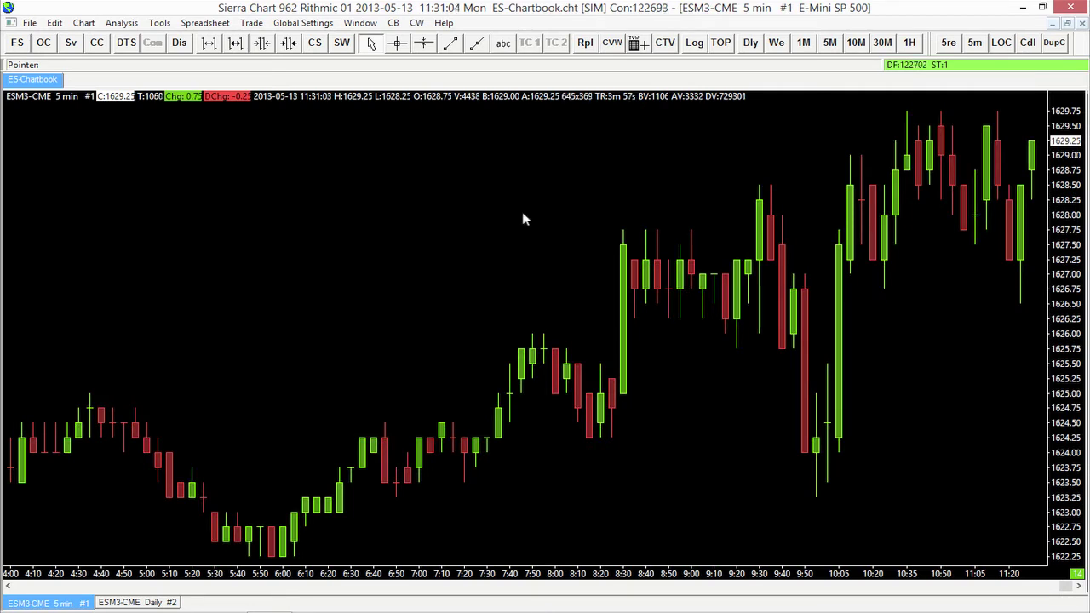
click(1002, 46)
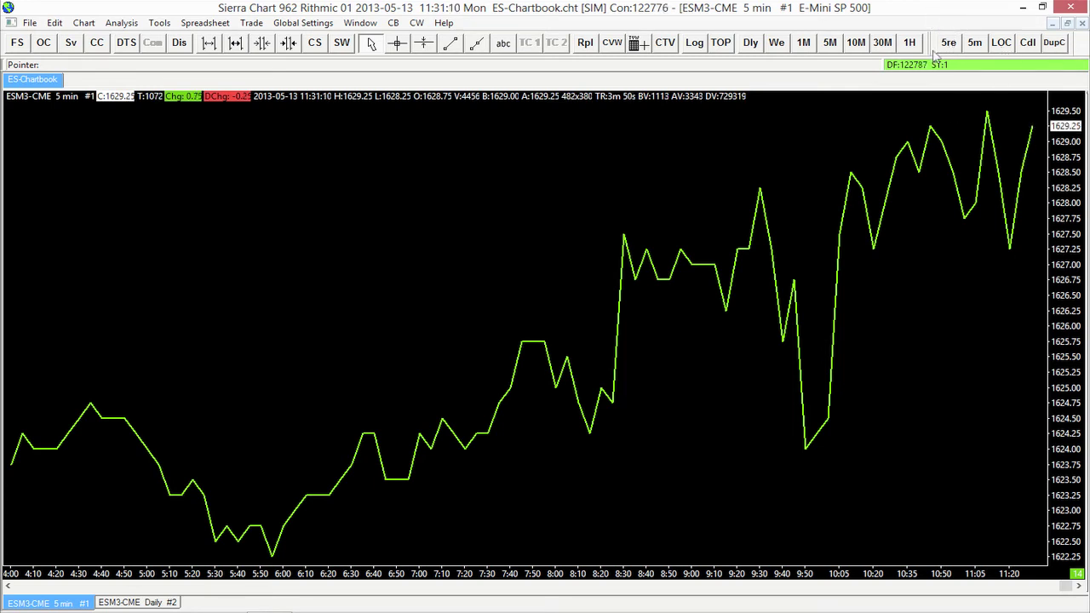
Move ToolBar 3 to its own row, then the bottom, then redock it after the main toolbar
drag(935, 51, 7, 70)
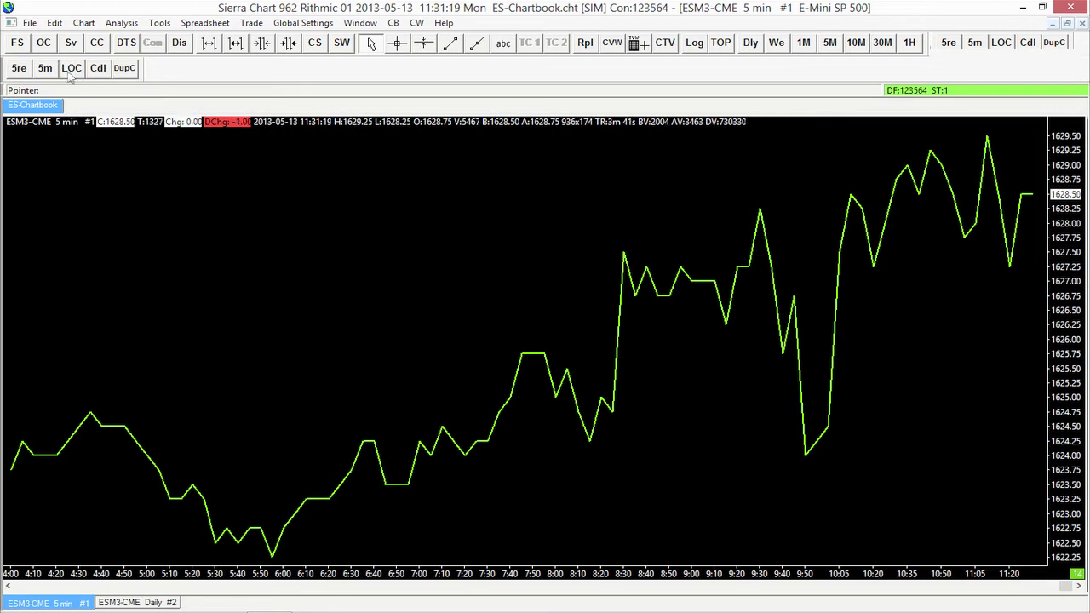
drag(2, 68, 271, 601)
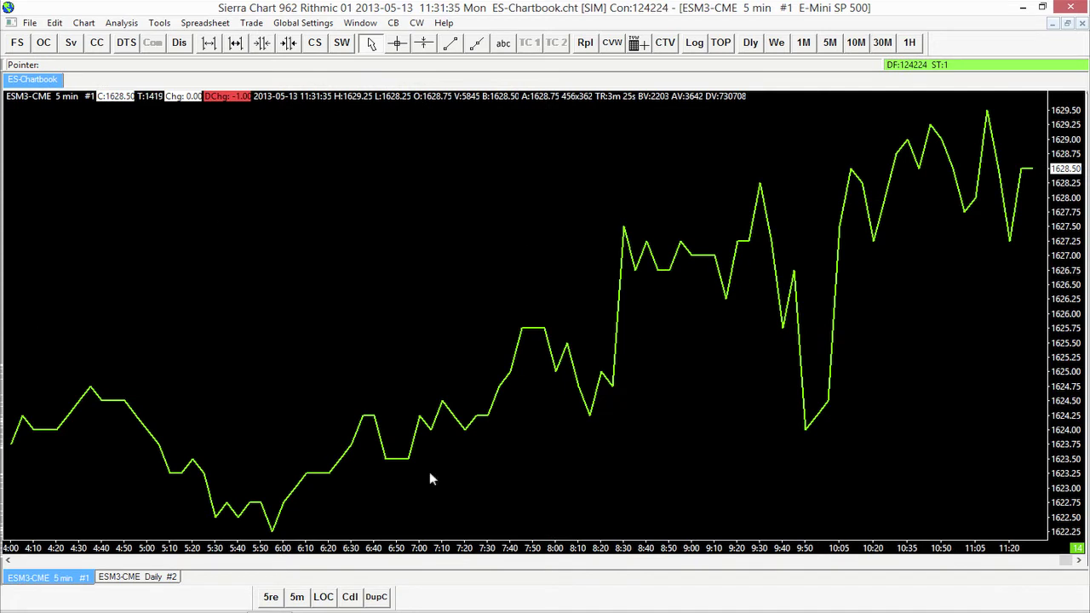
drag(314, 587, 390, 60)
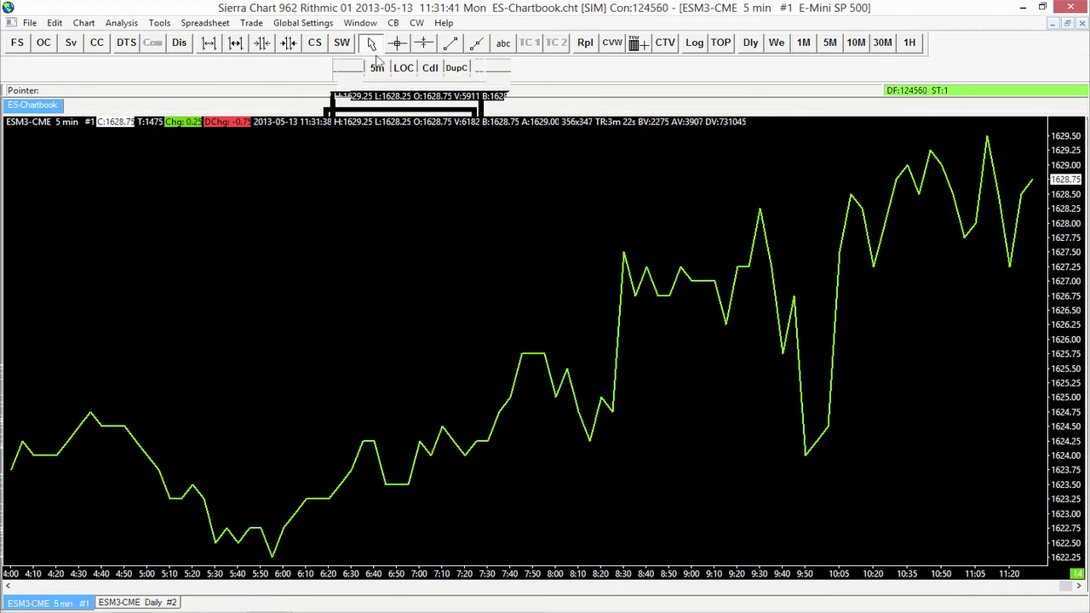
drag(372, 113, 402, 97)
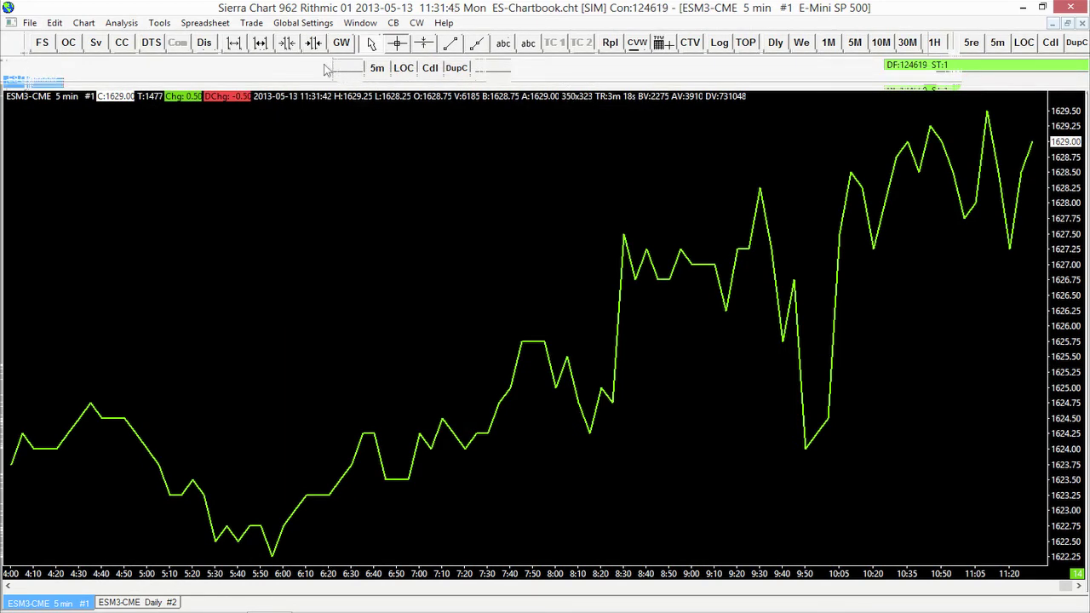
Make the main toolbar float over the chart with Float Tool Bar
drag(26, 42, 92, 265)
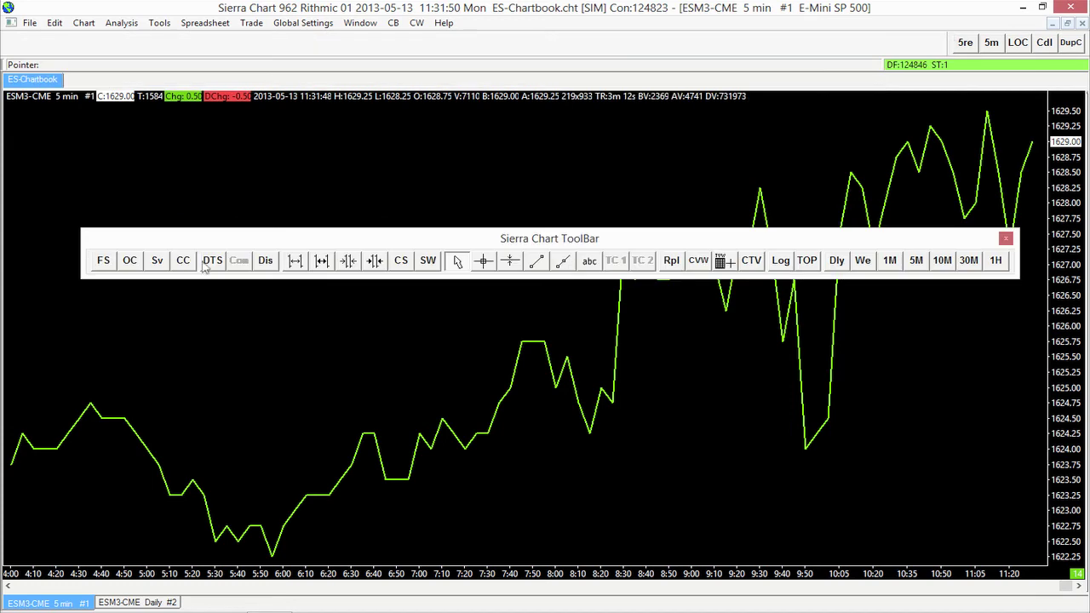
drag(241, 245, 194, 44)
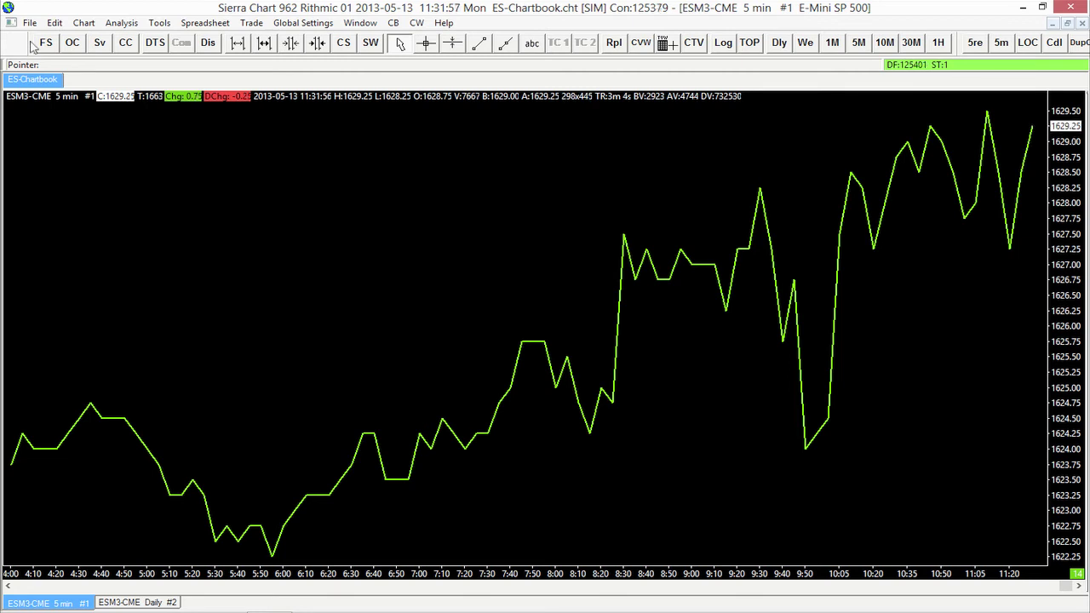
right_click(32, 47)
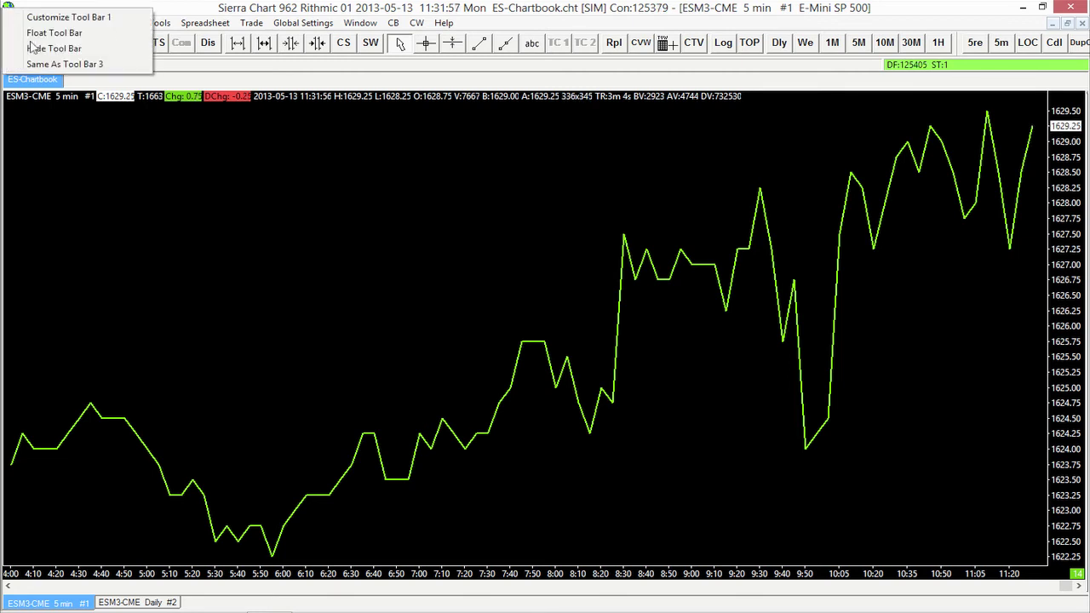
click(109, 33)
drag(121, 47, 80, 35)
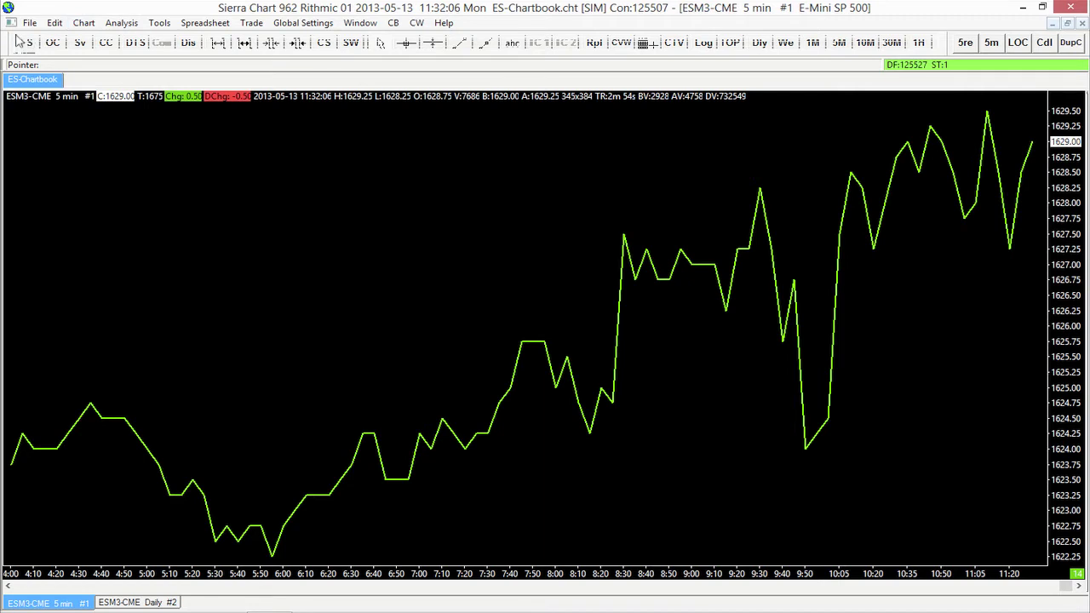
right_click(18, 41)
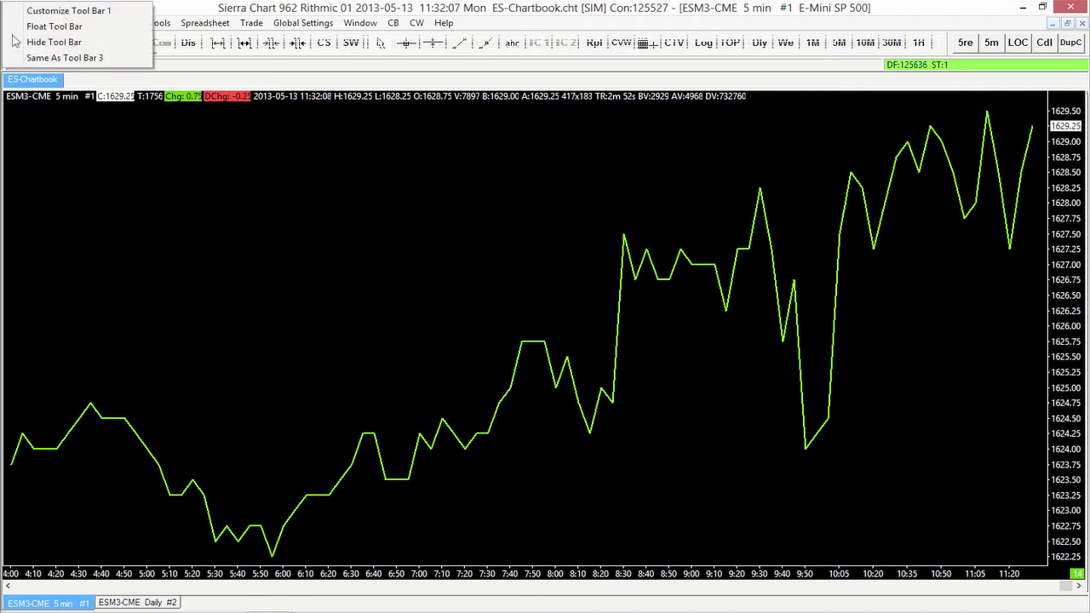
click(118, 45)
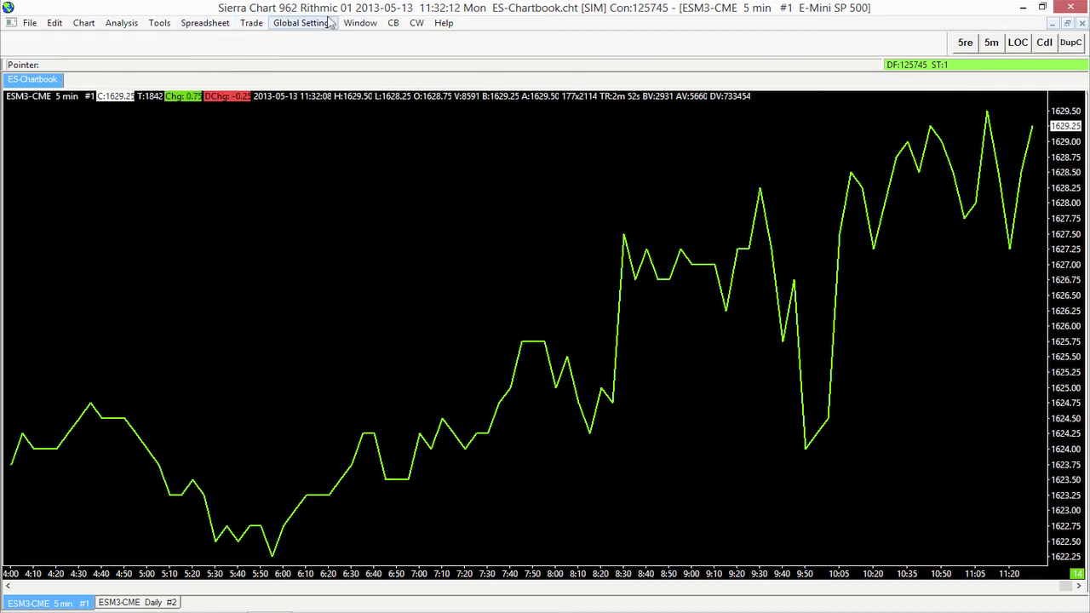
click(361, 24)
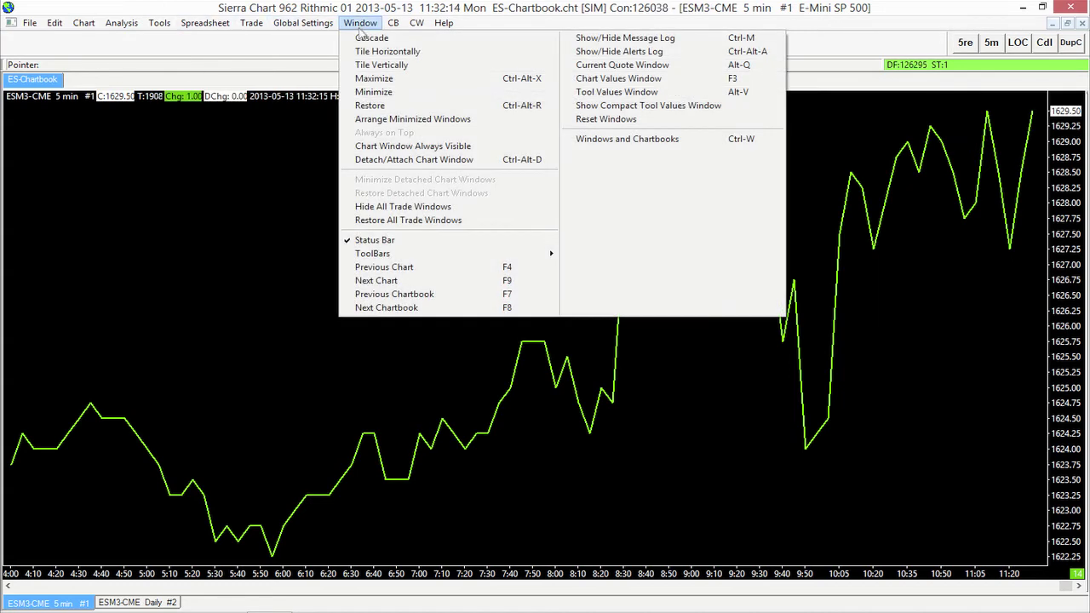
mouse_move(415, 254)
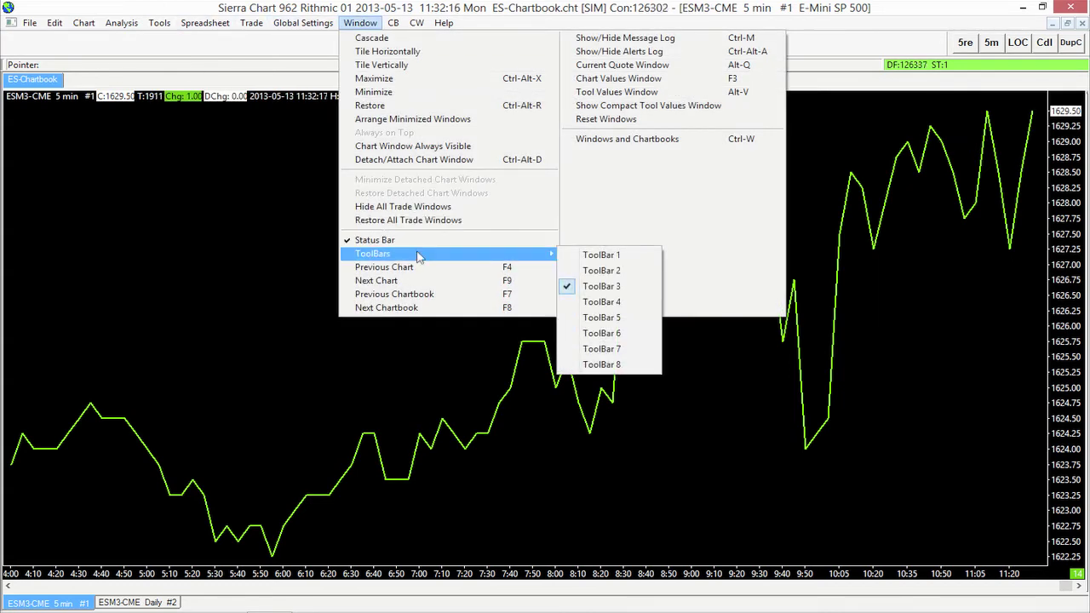
click(636, 256)
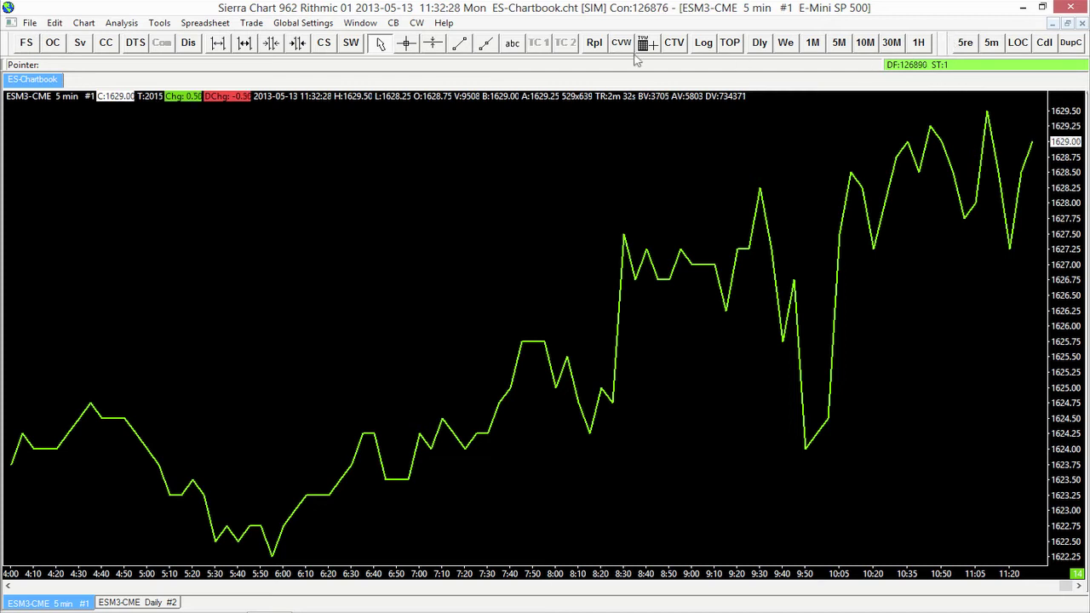
Remove Custom Bar Period 1: 5 Minutes from ToolBar 3's selected commands in Customize Tool Bar 3
right_click(955, 46)
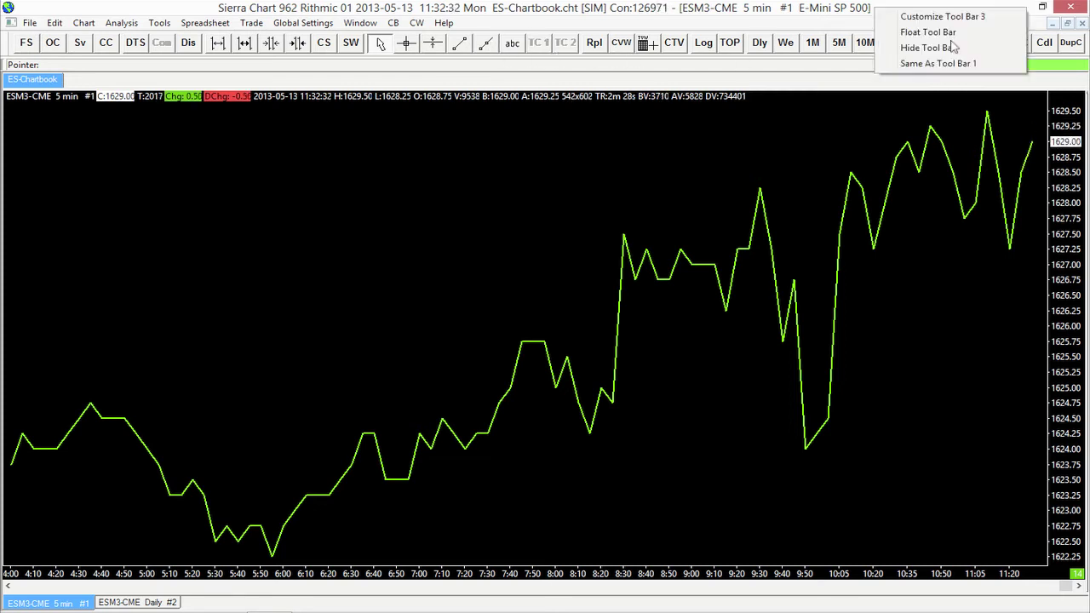
click(1004, 21)
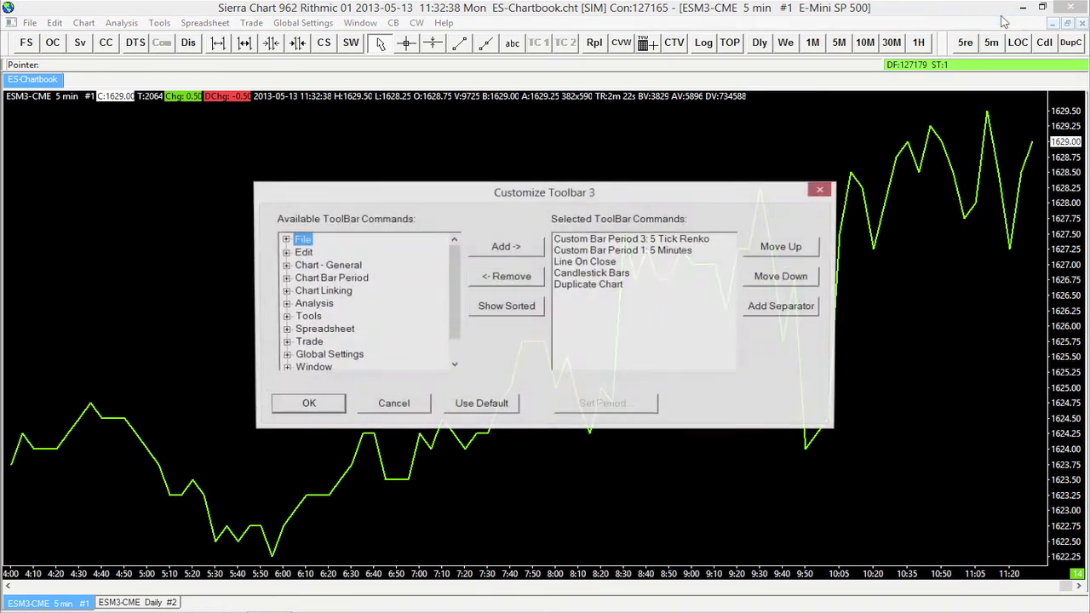
drag(616, 200, 611, 189)
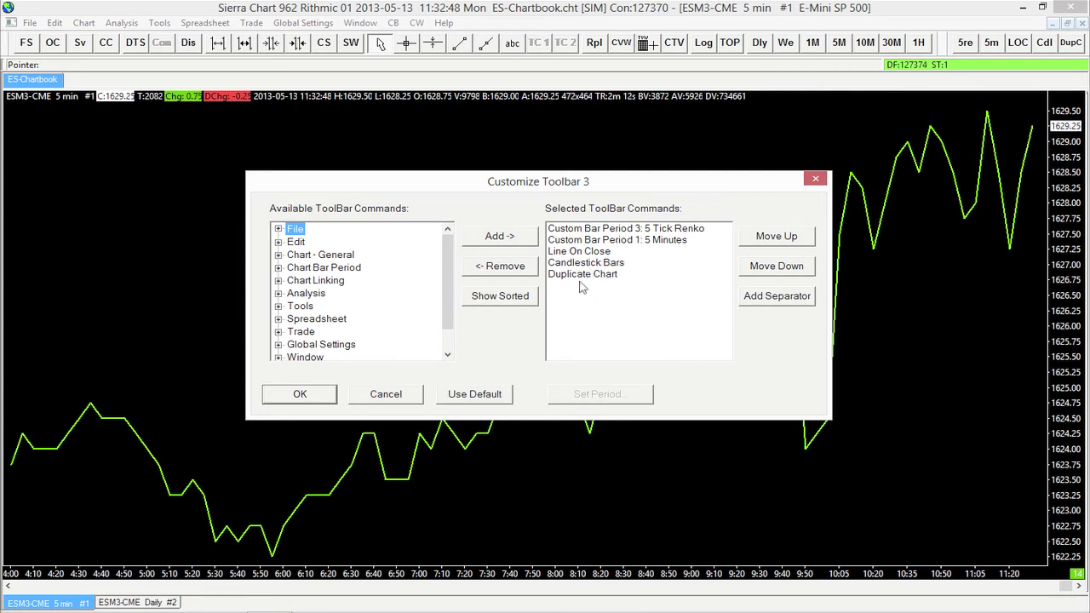
click(629, 241)
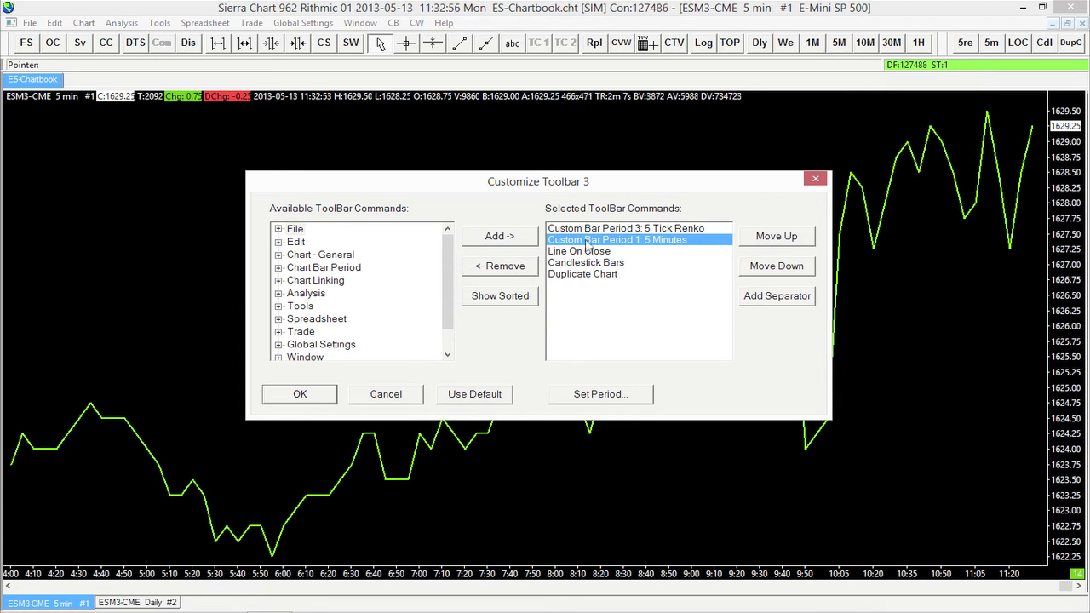
click(526, 268)
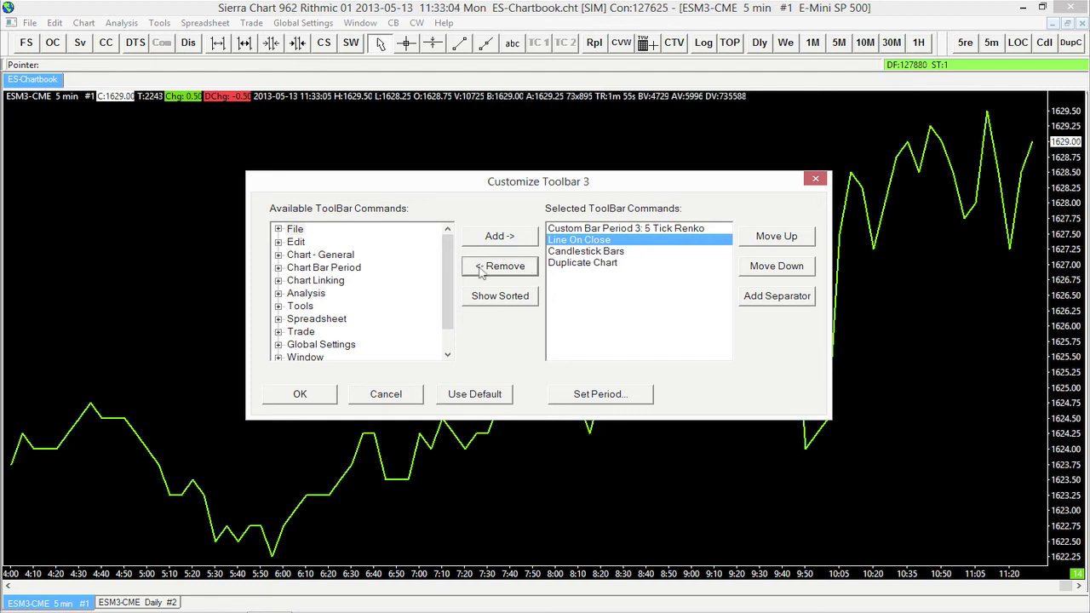
drag(449, 277, 451, 309)
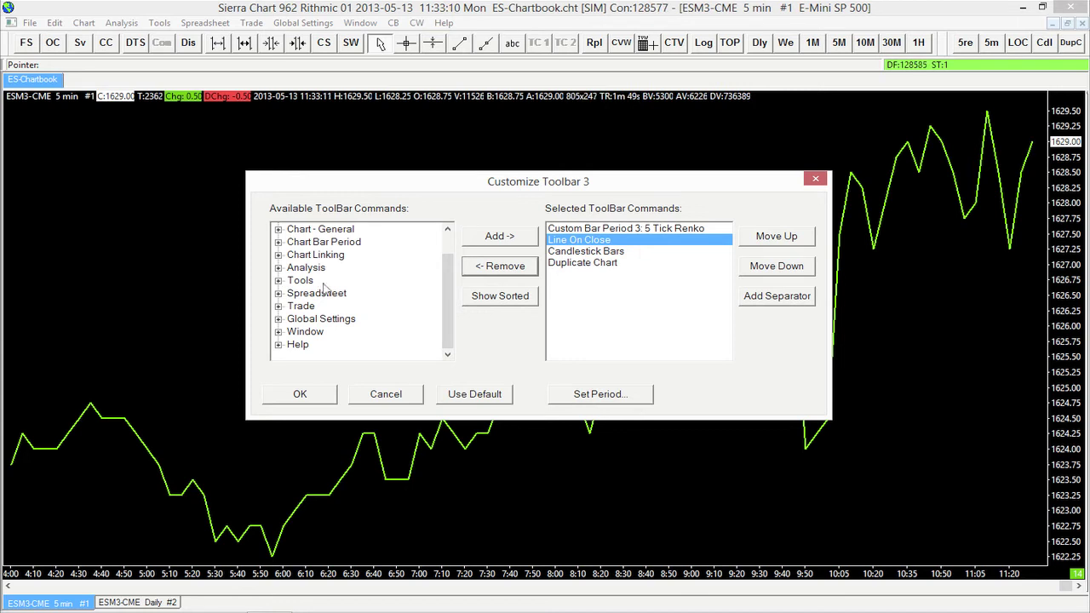
Add Custom Bar Period 1 from Chart Bar Period to ToolBar 3's selected commands
click(278, 243)
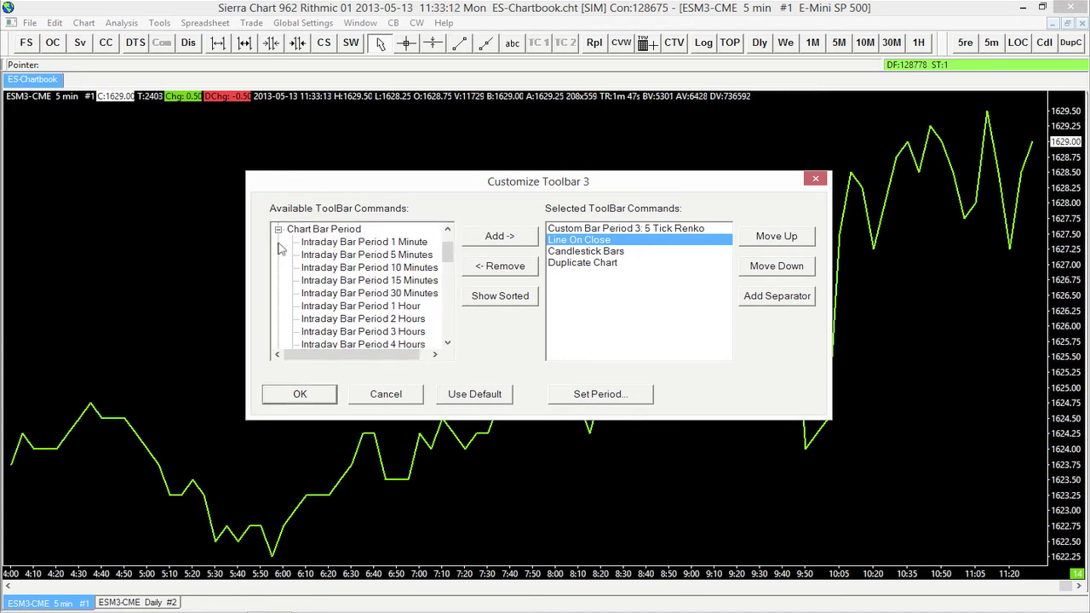
drag(447, 251, 447, 259)
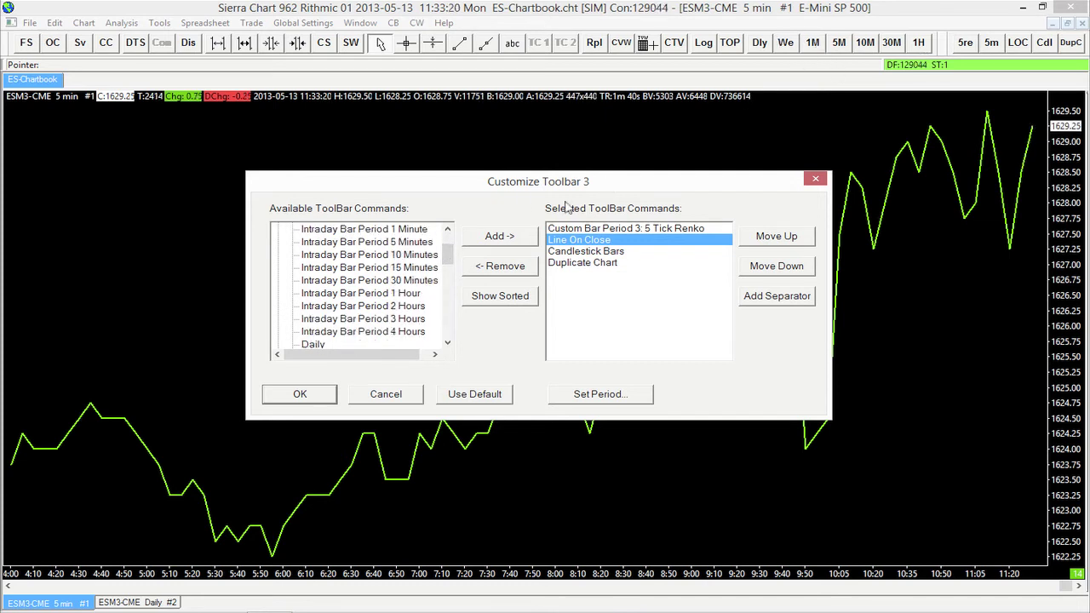
drag(447, 264, 447, 282)
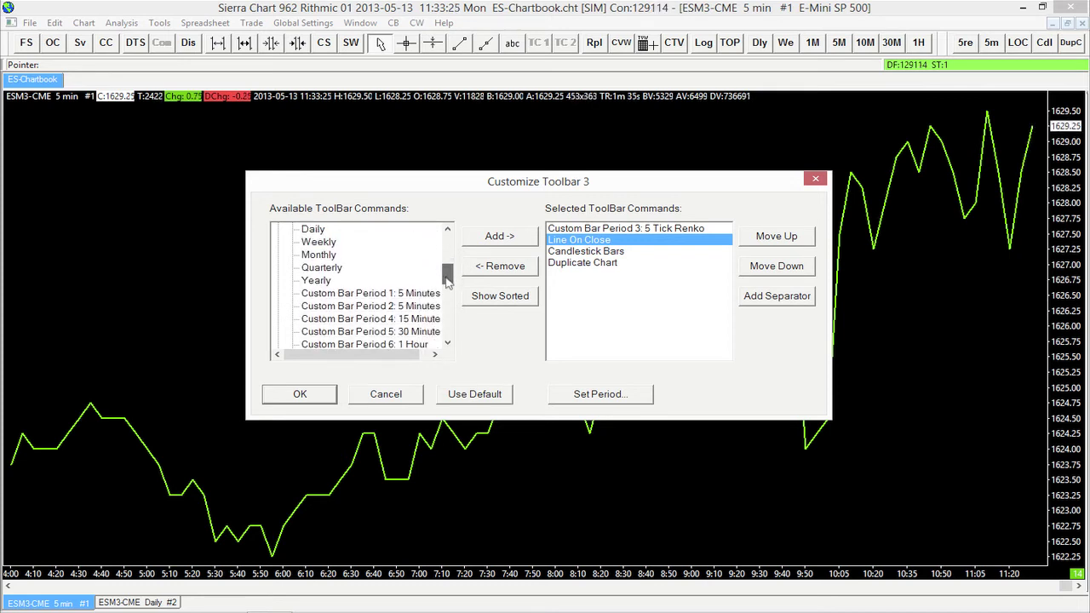
click(364, 295)
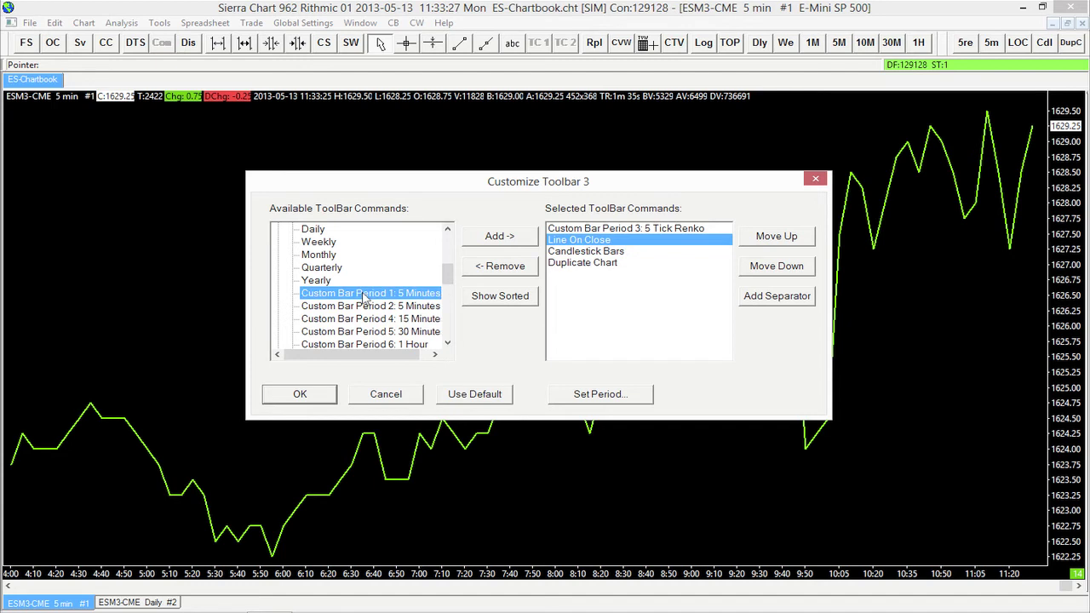
click(513, 238)
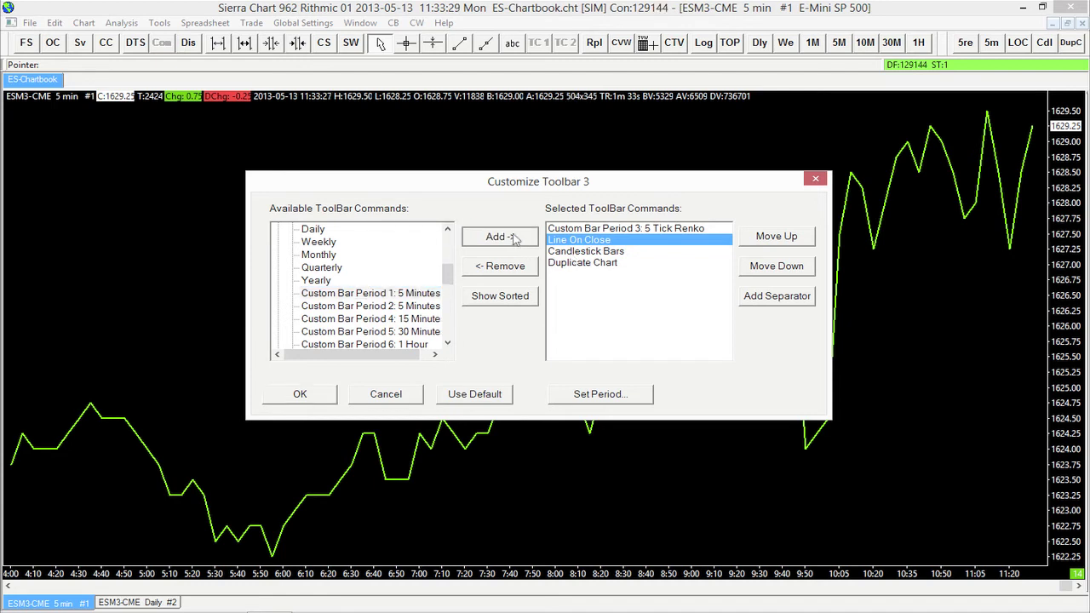
Set Custom Bar Period 1 to 3 minutes and apply the ToolBar 3 changes
click(647, 245)
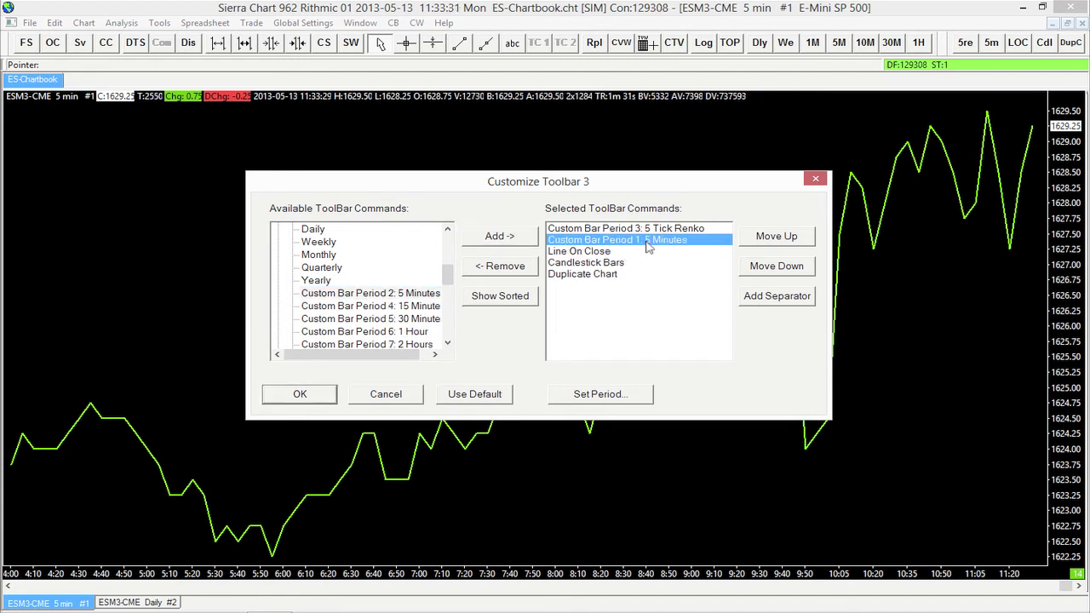
click(639, 396)
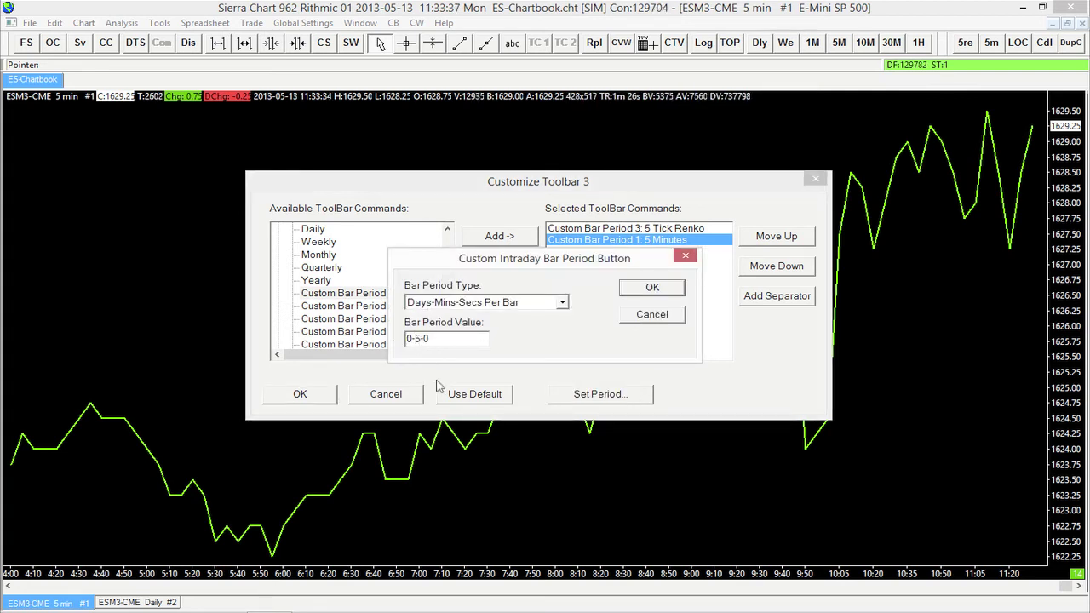
key(BackSpace)
text(3)
click(652, 288)
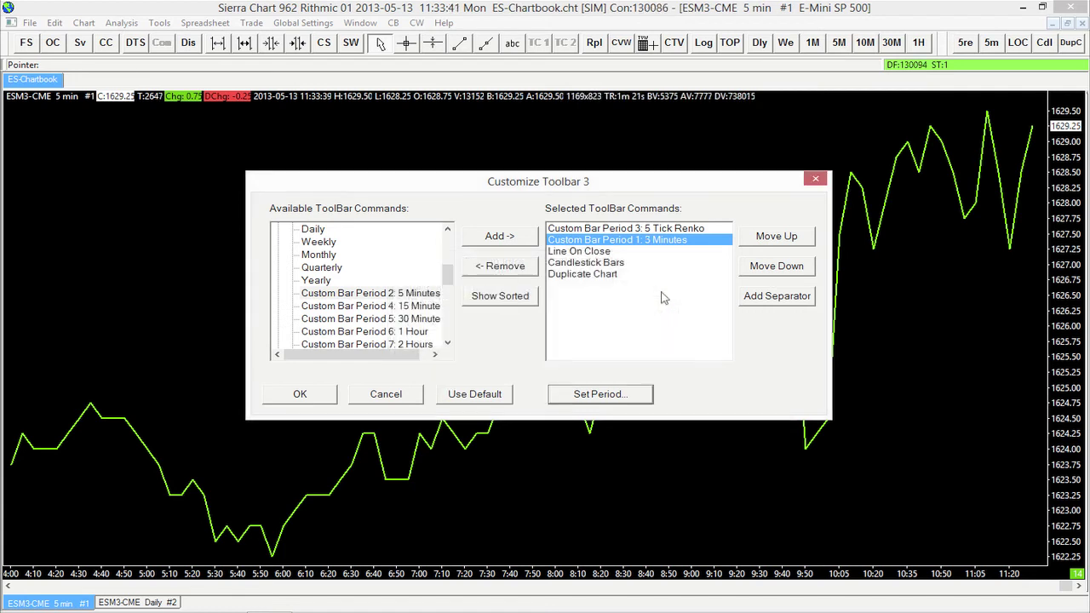
click(300, 395)
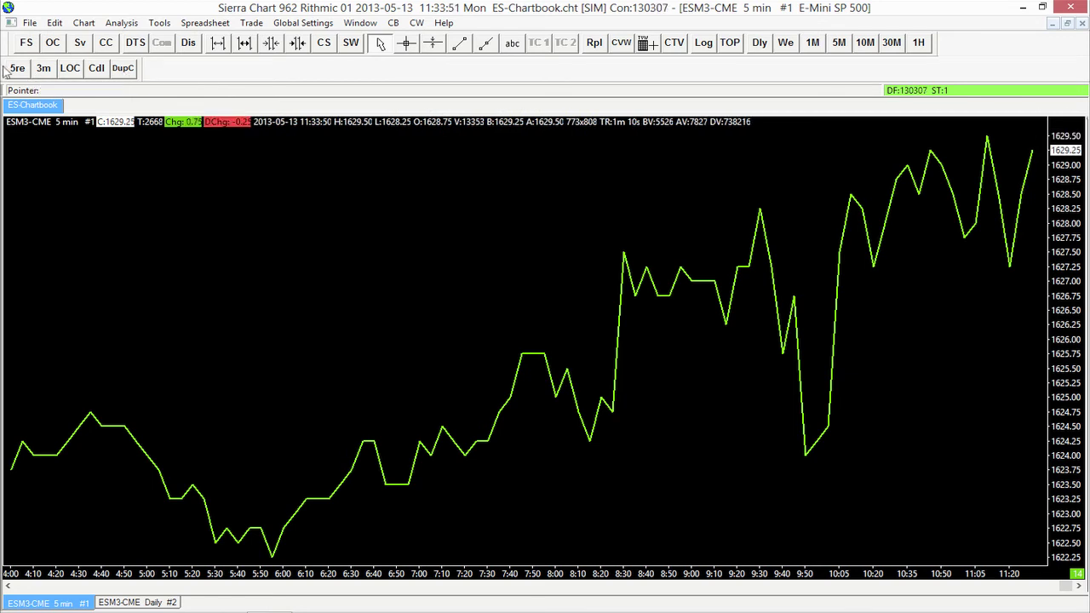
Pull ToolBar 3 off the top row and dock it as a vertical column on the left edge
drag(4, 85, 575, 60)
drag(1086, 217, 20, 65)
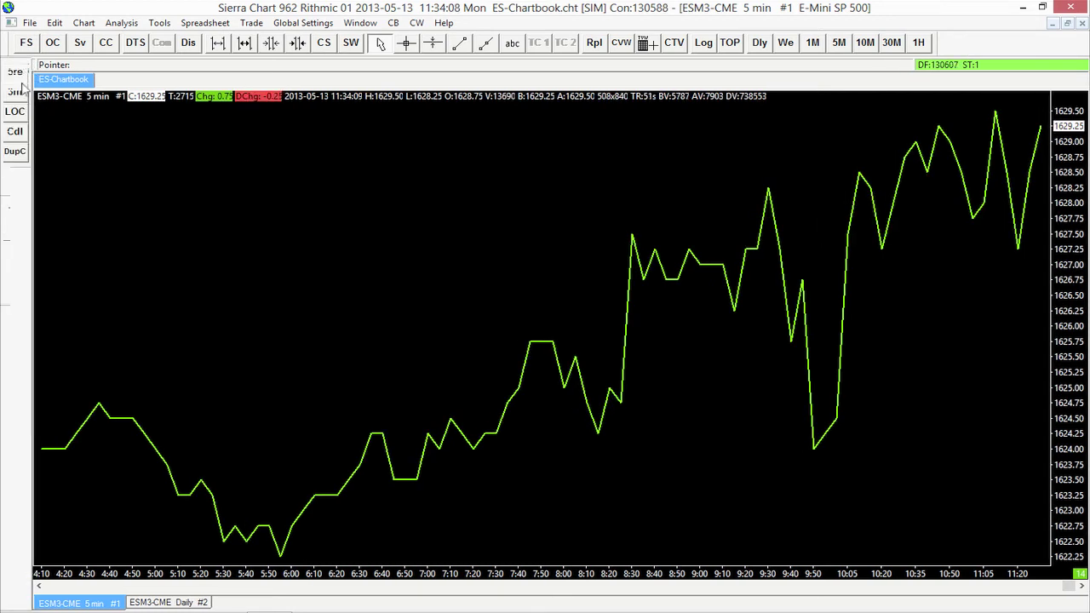
Show ToolBar 4 and dock it down the right edge of the window
click(359, 24)
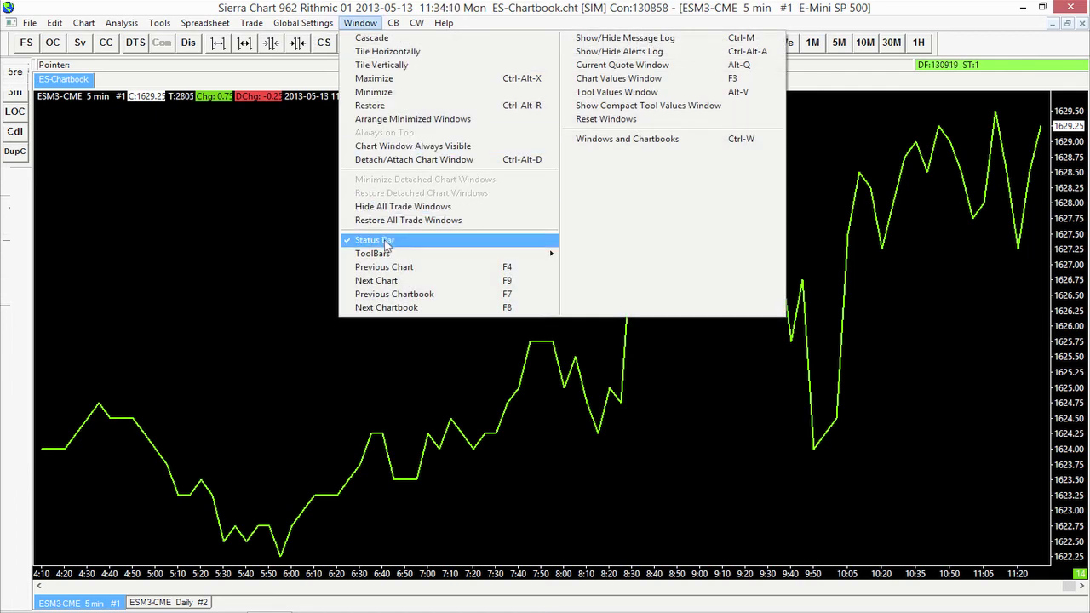
mouse_move(533, 253)
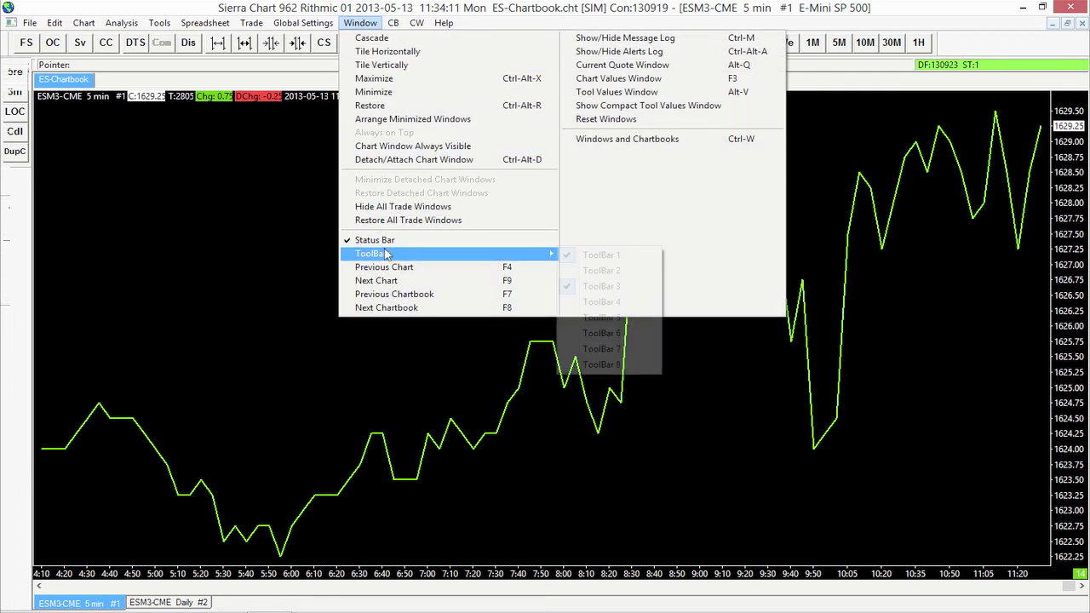
click(608, 305)
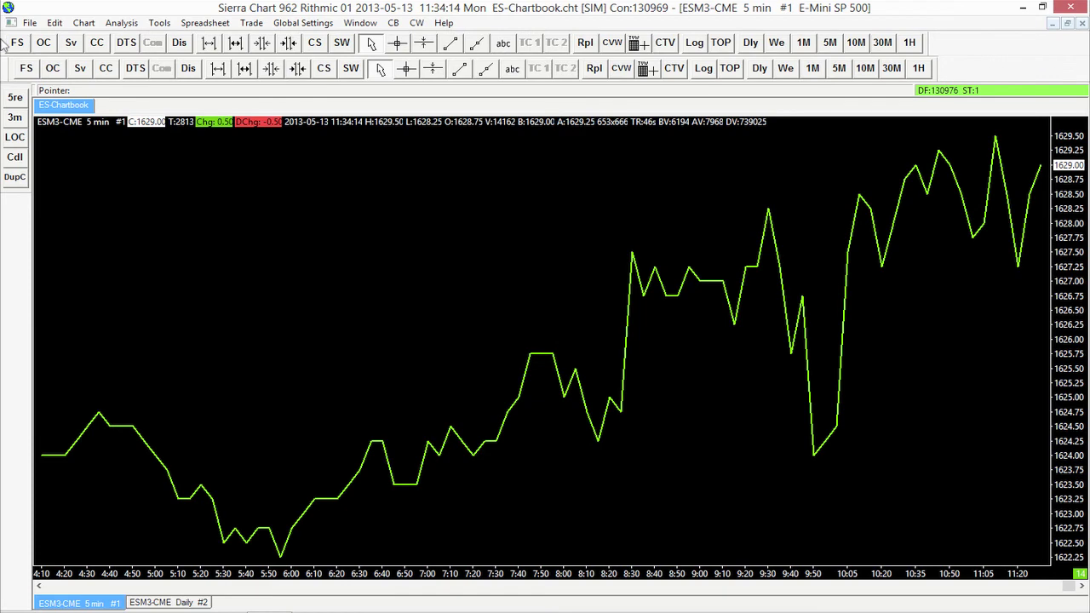
mouse_move(10, 68)
mouse_down()
mouse_move(695, 176)
mouse_move(1080, 170)
mouse_up()
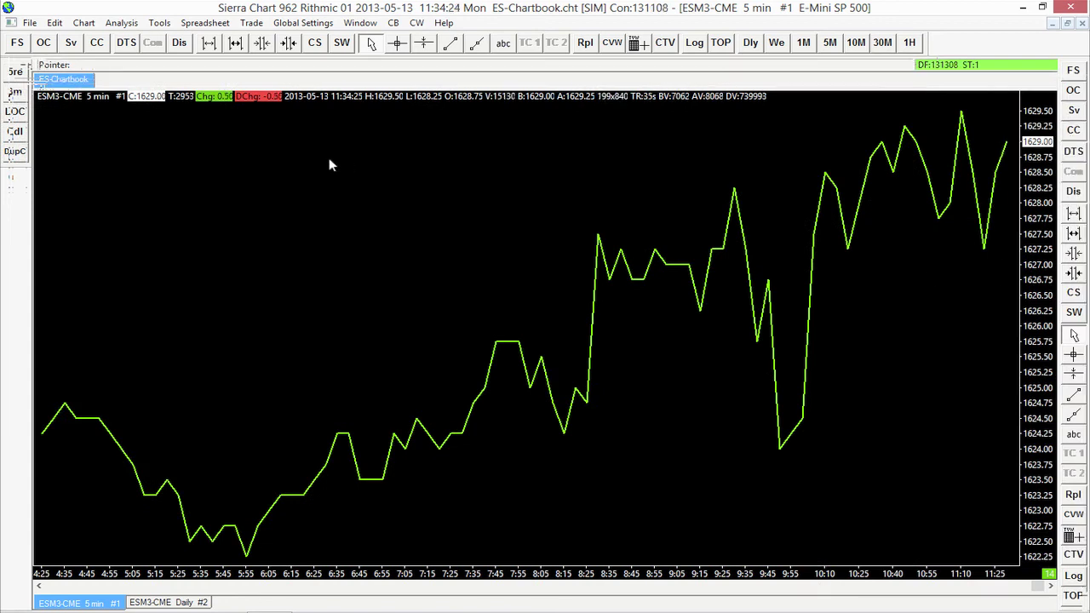
Float ToolBar 3 off the left edge and place it near the chart's top-left
drag(12, 68, 52, 169)
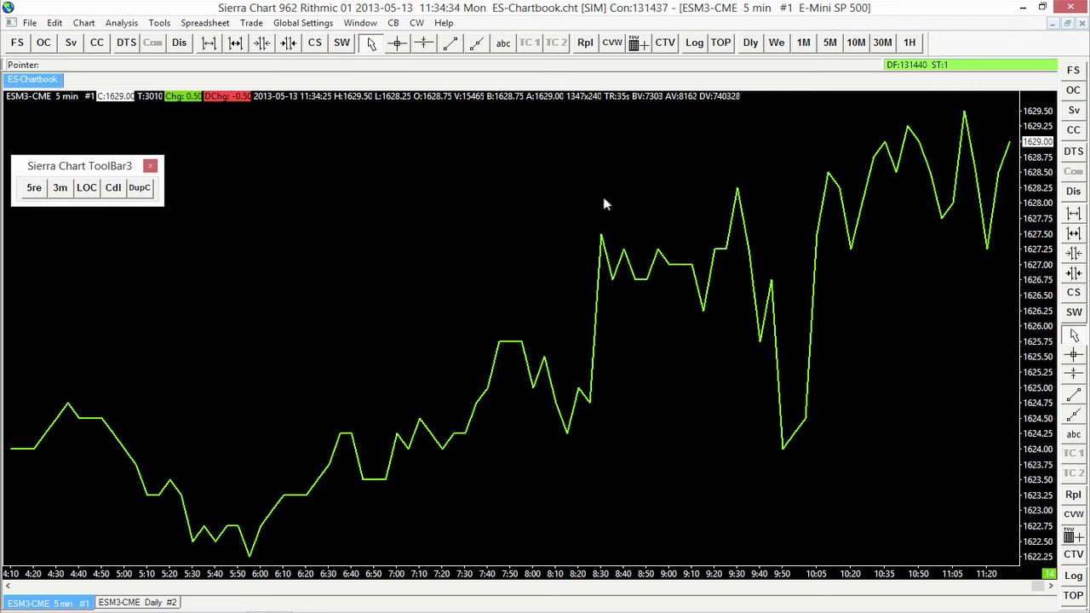
drag(86, 167, 85, 119)
drag(85, 119, 85, 119)
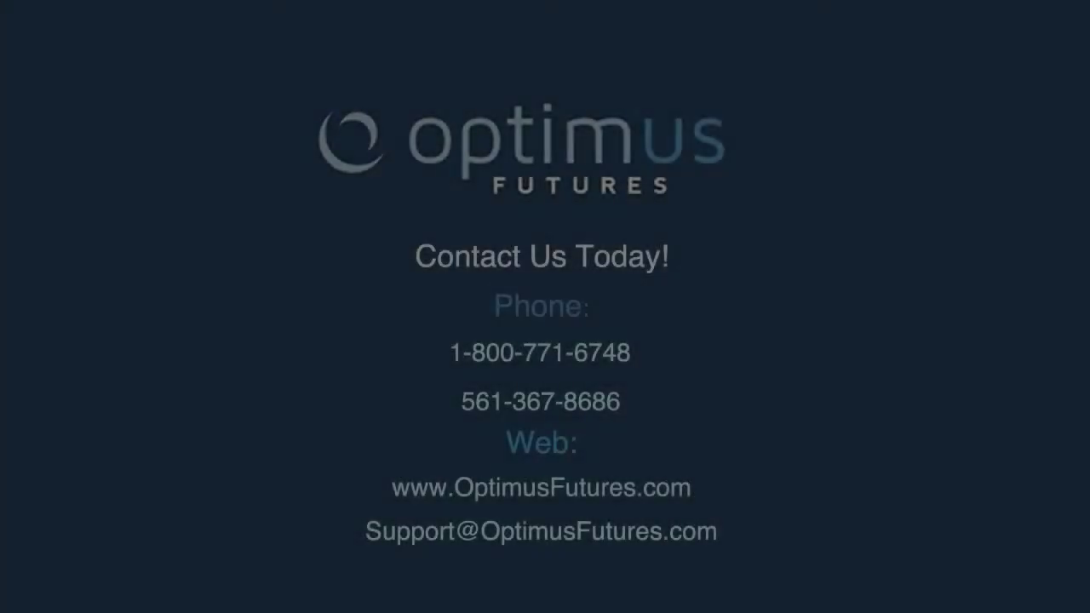